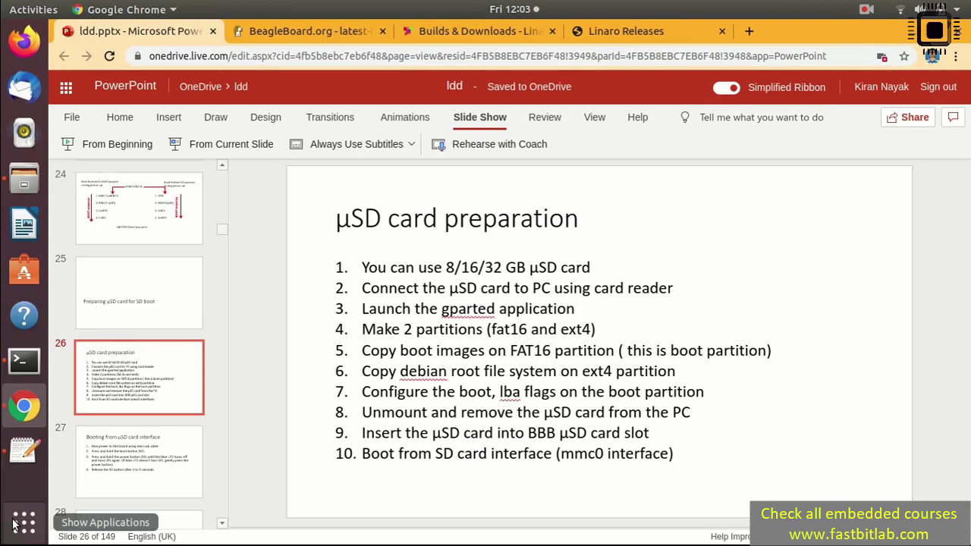
# Step: Launch GParted from an application search for 'gpl' and authenticate with the account password
pyautogui.click(24, 520)
pyautogui.click(449, 48)
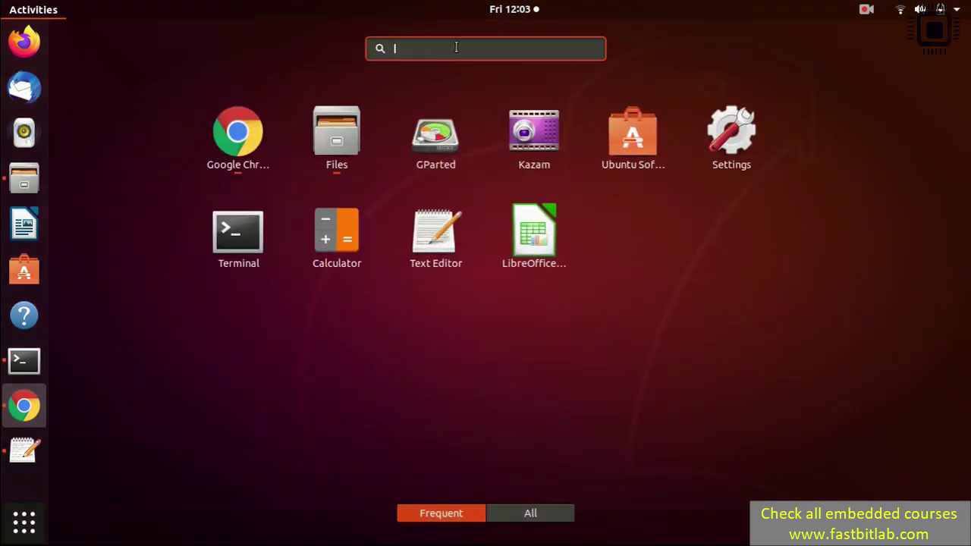
pyautogui.write('gpl')
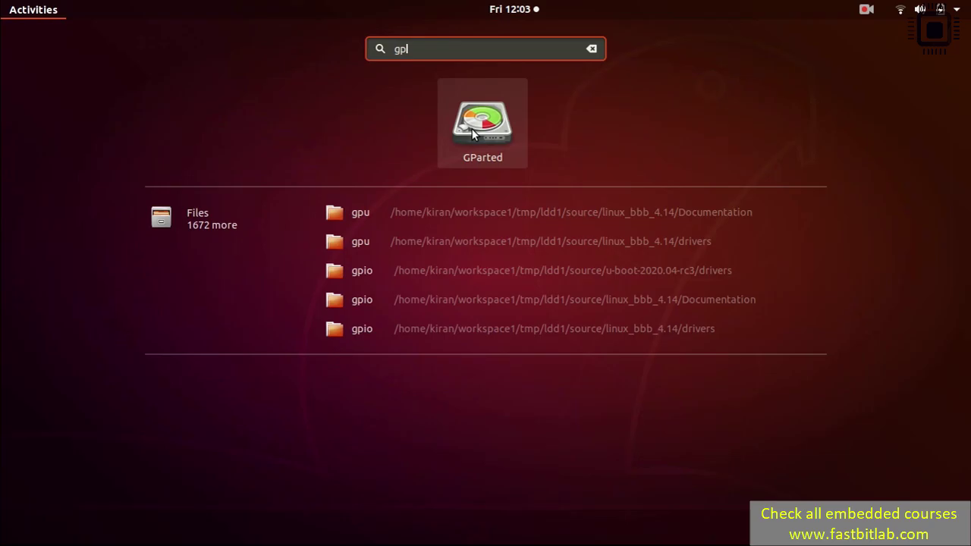
pyautogui.click(471, 128)
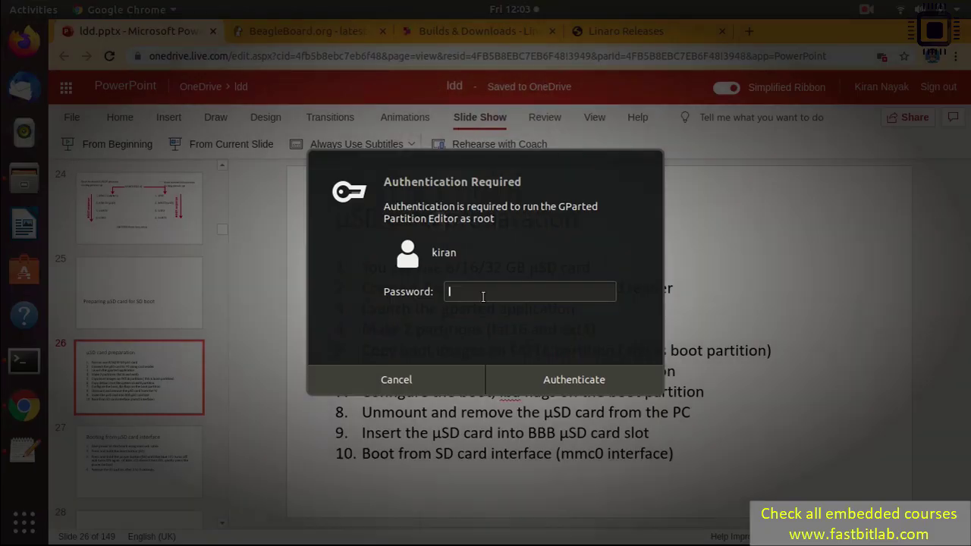
pyautogui.write('••••')
pyautogui.click(563, 382)
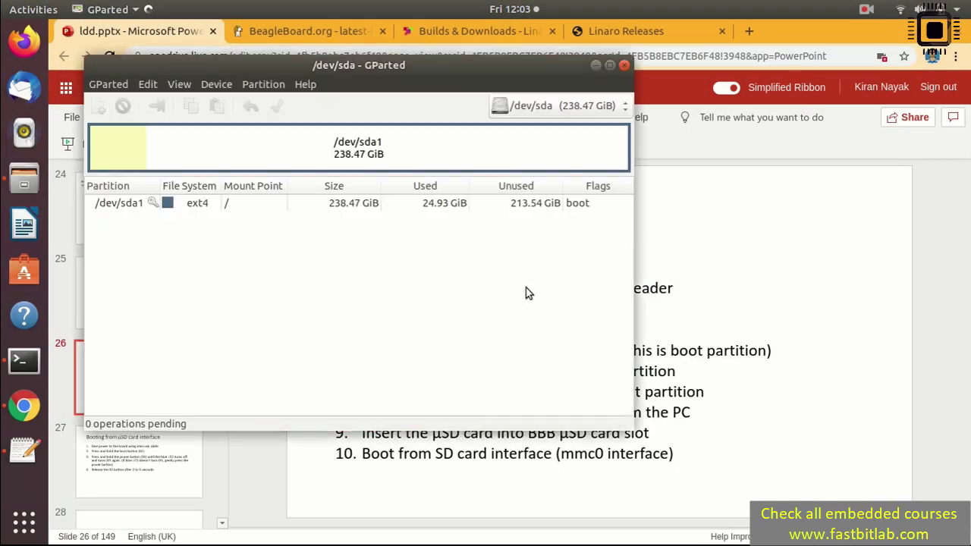
# Step: Check the disk list (238.47 GiB system disk, 14.84 GiB card), keep /dev/sda shown, and bring Terminal forward
pyautogui.moveTo(502, 65); pyautogui.dragTo(620, 74)
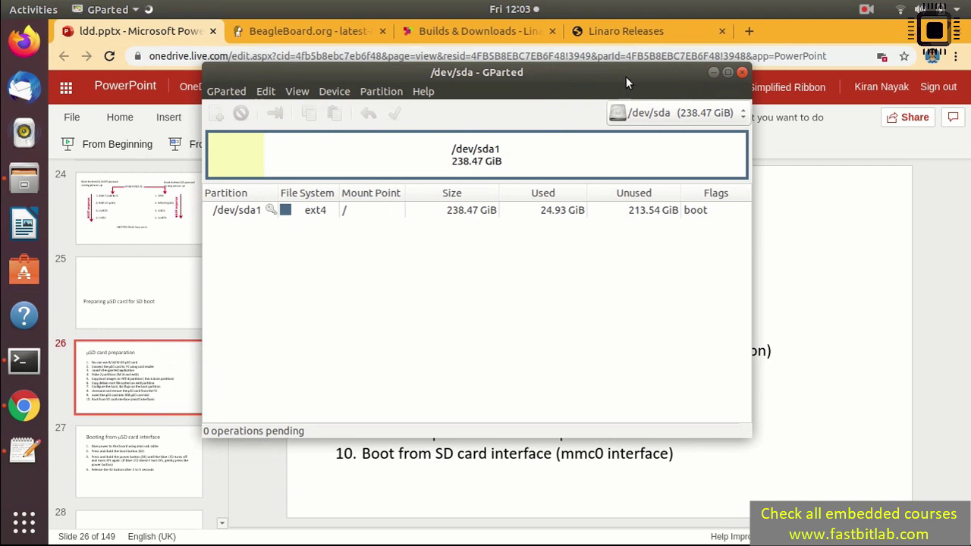
pyautogui.click(653, 118)
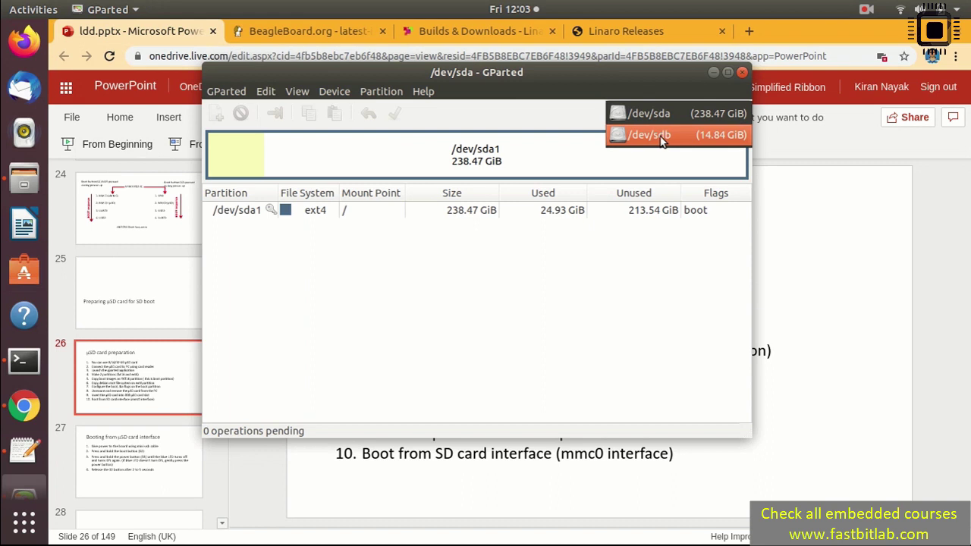
pyautogui.click(636, 80)
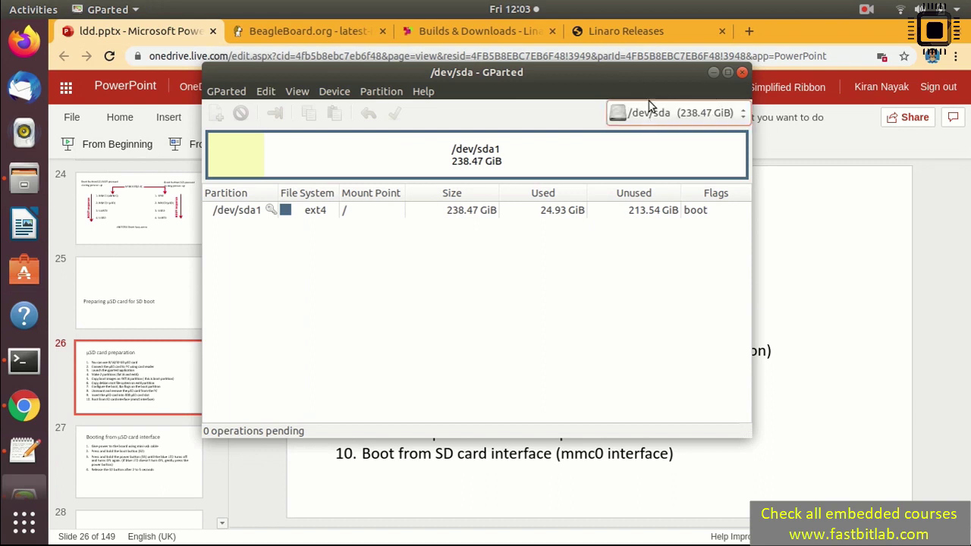
pyautogui.click(24, 361)
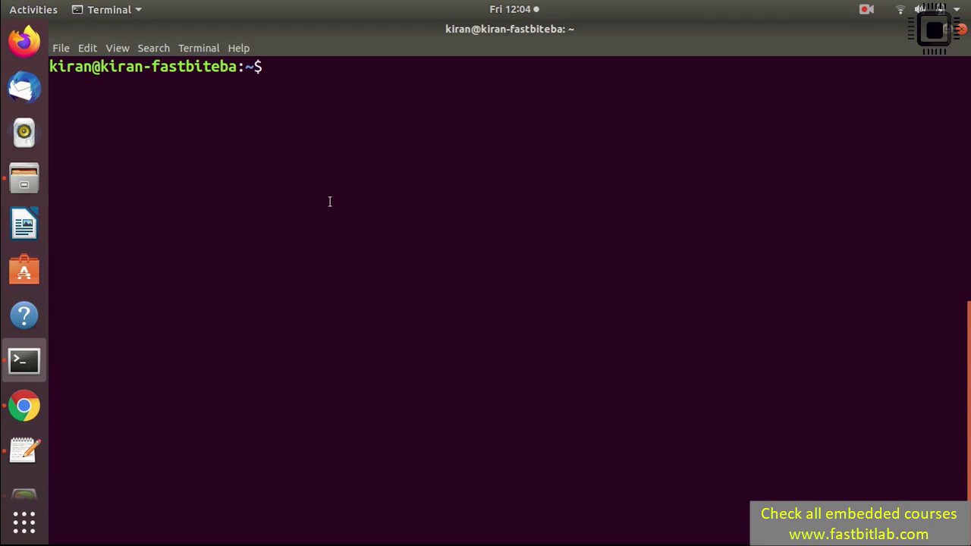
# Step: Run dmesg and highlight the kernel log lines identifying the 15.9 GB card as sdb
pyautogui.write('dmesg')
pyautogui.press('Return')
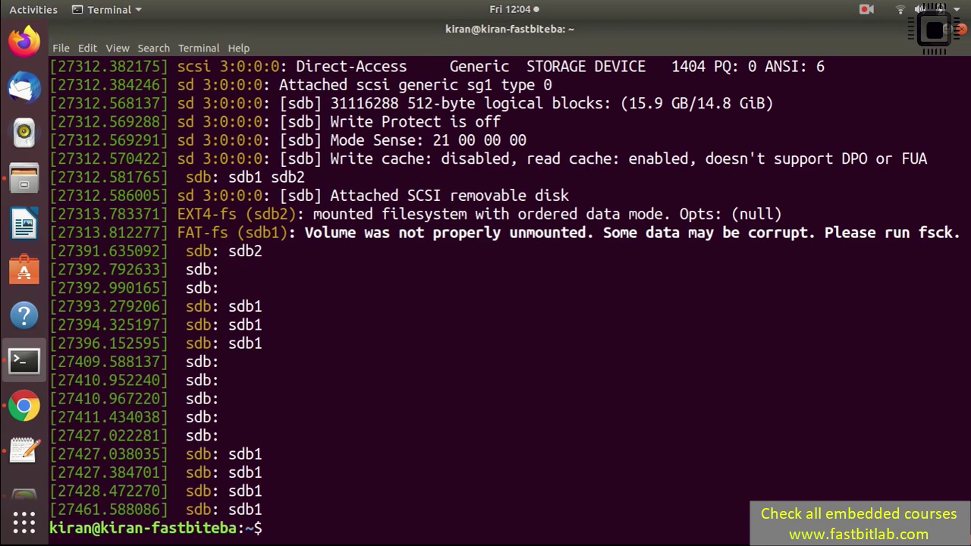
pyautogui.scroll(3, 387, 295)
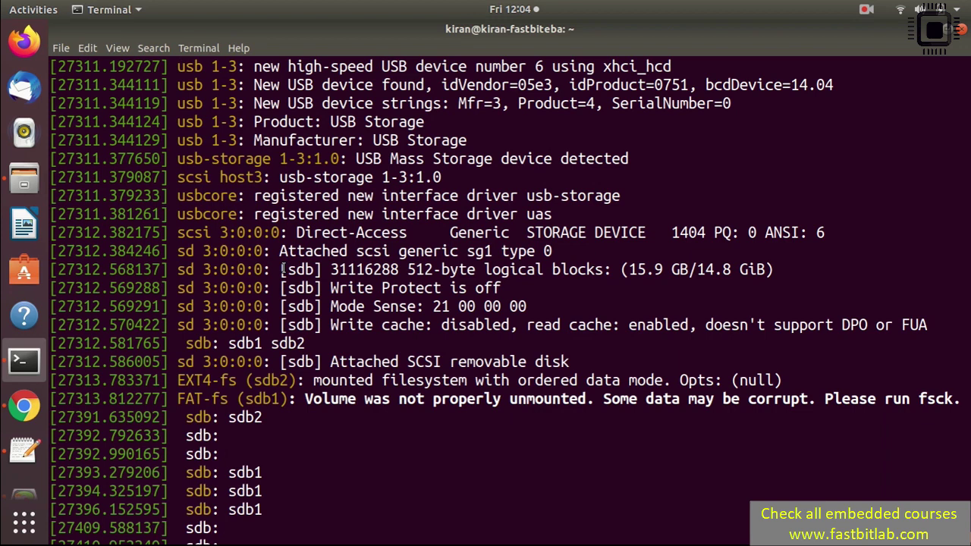
pyautogui.moveTo(282, 269); pyautogui.dragTo(324, 327)
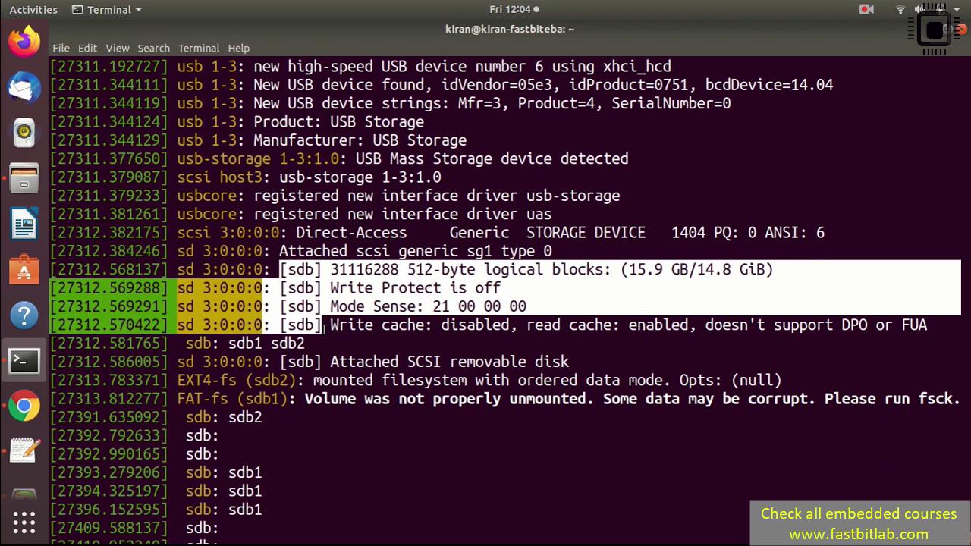
pyautogui.click(392, 309)
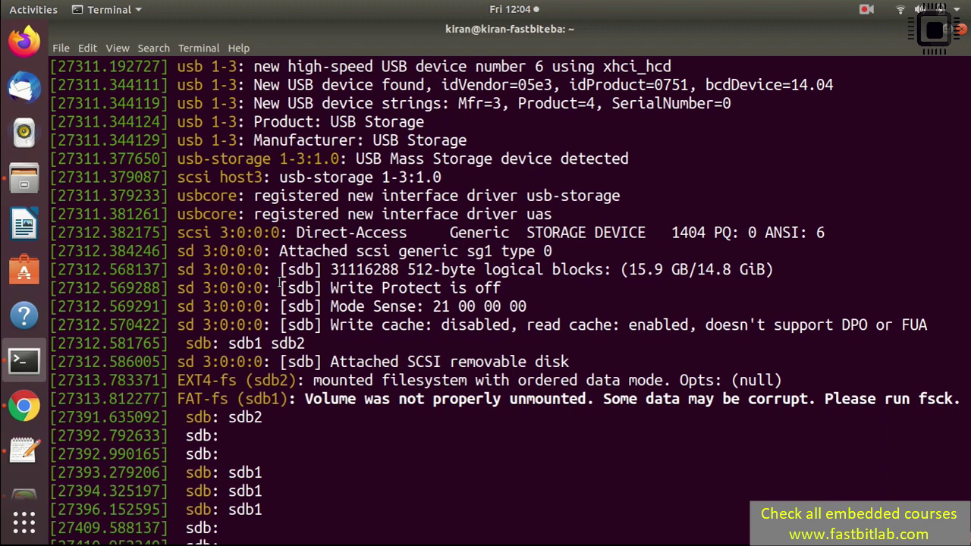
pyautogui.scroll(1, 281, 283)
pyautogui.scroll(-1, 278, 285)
pyautogui.moveTo(281, 270); pyautogui.dragTo(329, 328)
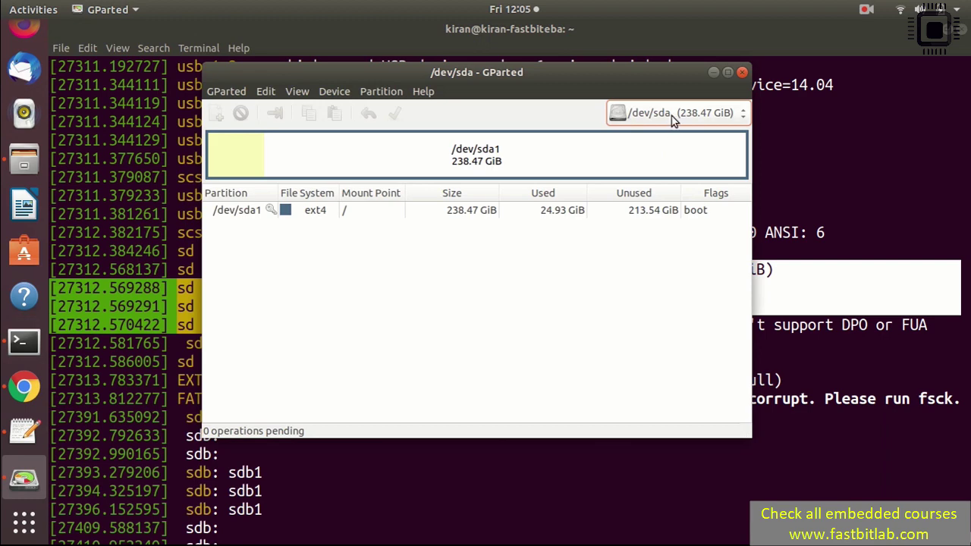
# Step: Switch GParted to /dev/sdb and delete its fat32 partition sdb1, leaving 14.84 GiB unallocated
pyautogui.click(673, 121)
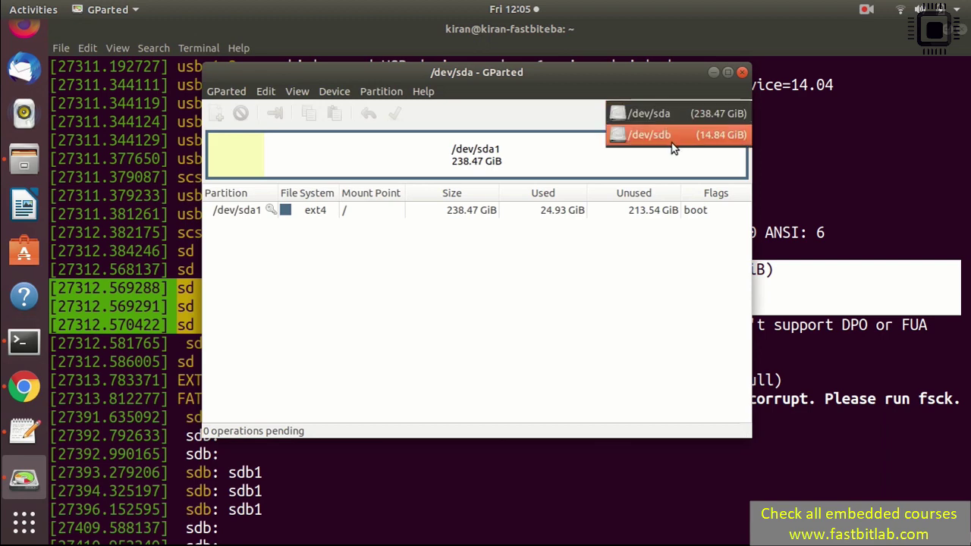
pyautogui.click(678, 142)
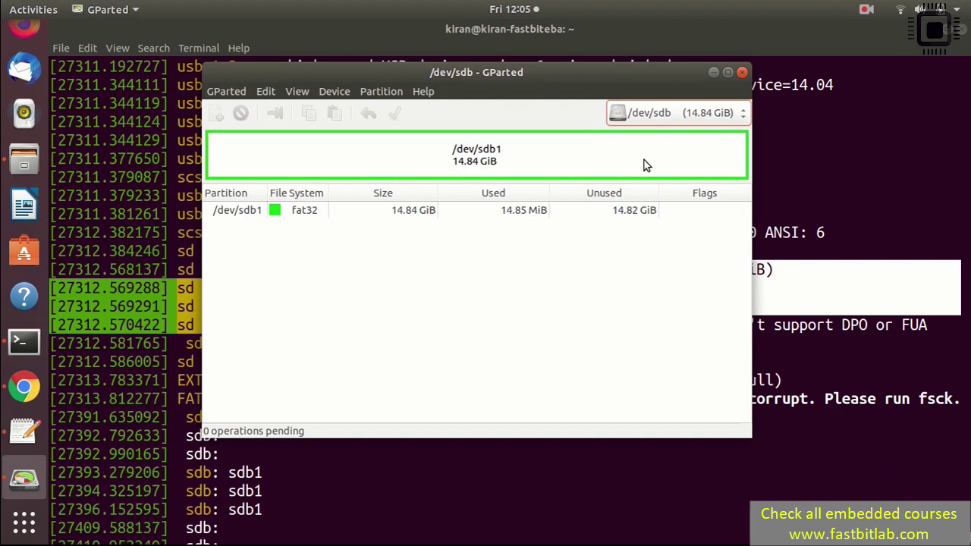
pyautogui.click(431, 212)
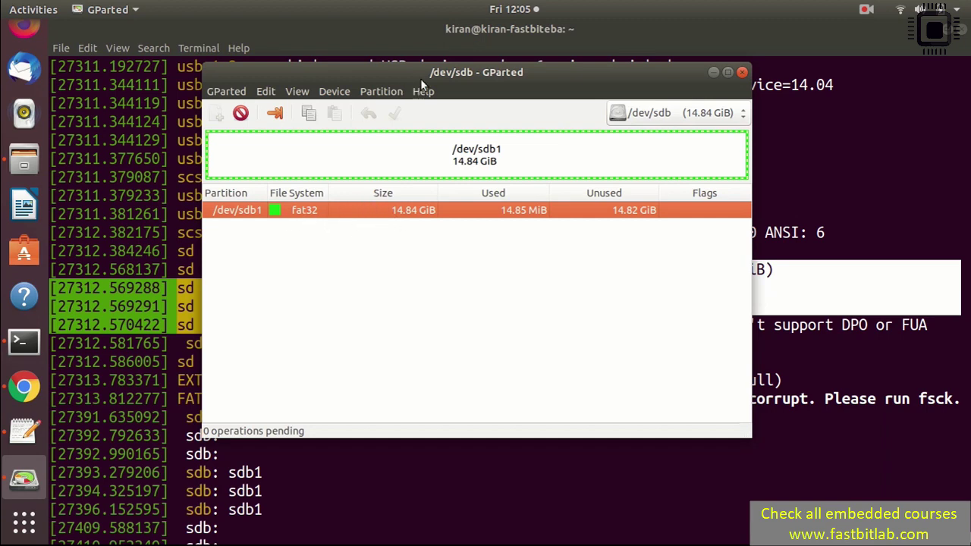
pyautogui.moveTo(417, 68); pyautogui.dragTo(391, 49)
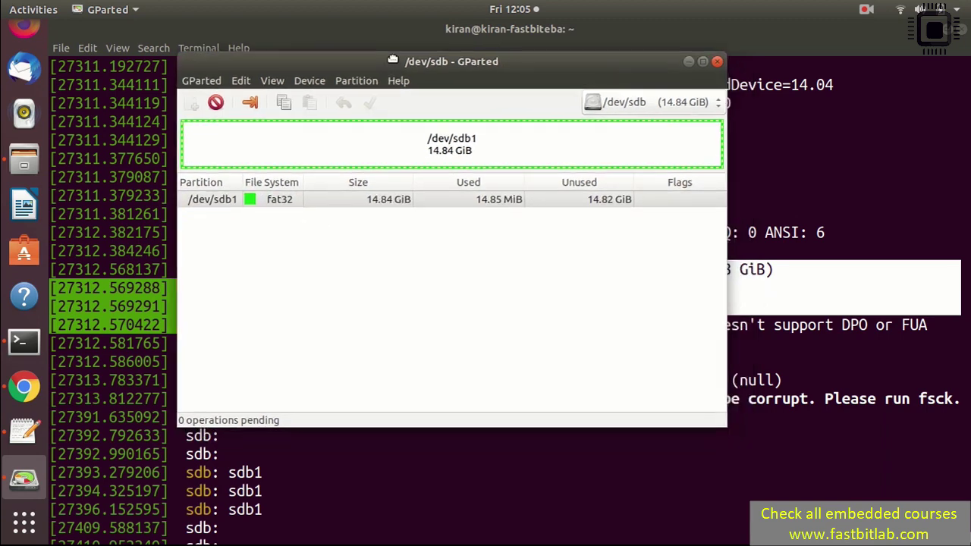
pyautogui.rightClick(362, 199)
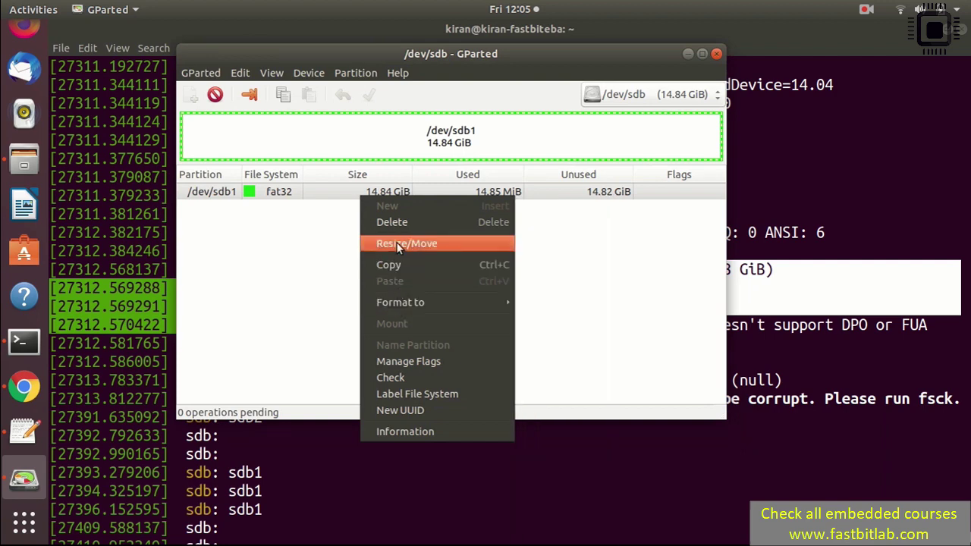
pyautogui.click(394, 222)
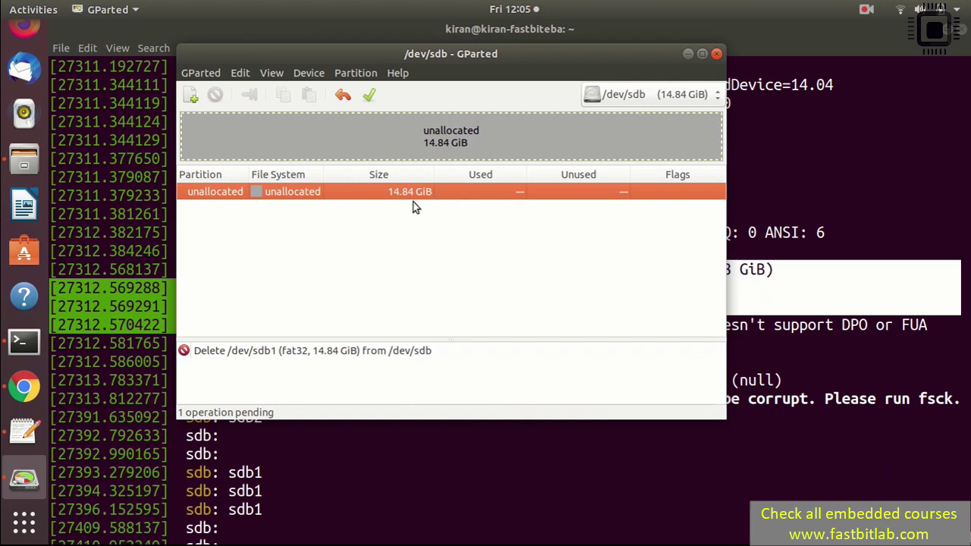
# Step: Define a new fat16 partition of 256 MiB labelled BOOT in the unallocated space
pyautogui.rightClick(524, 192)
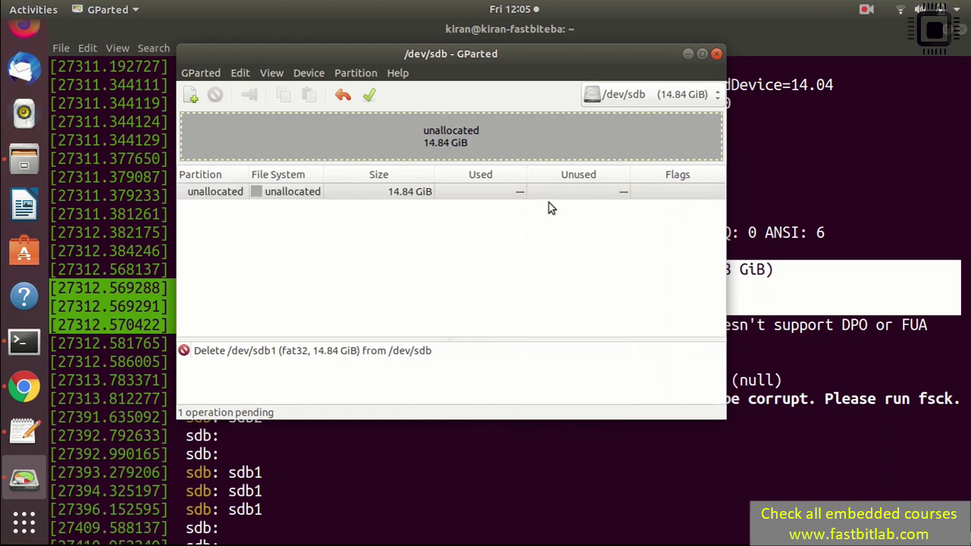
pyautogui.press('Insert')
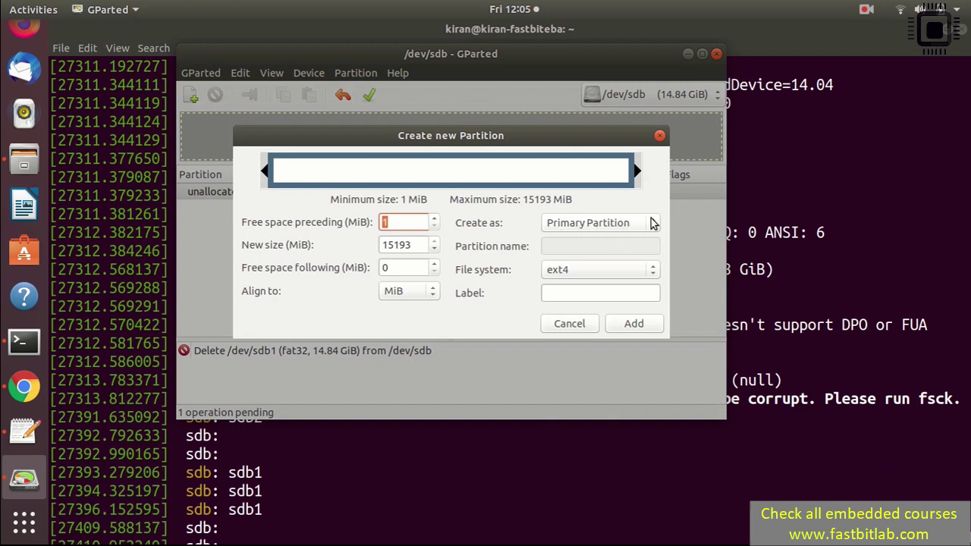
pyautogui.click(595, 272)
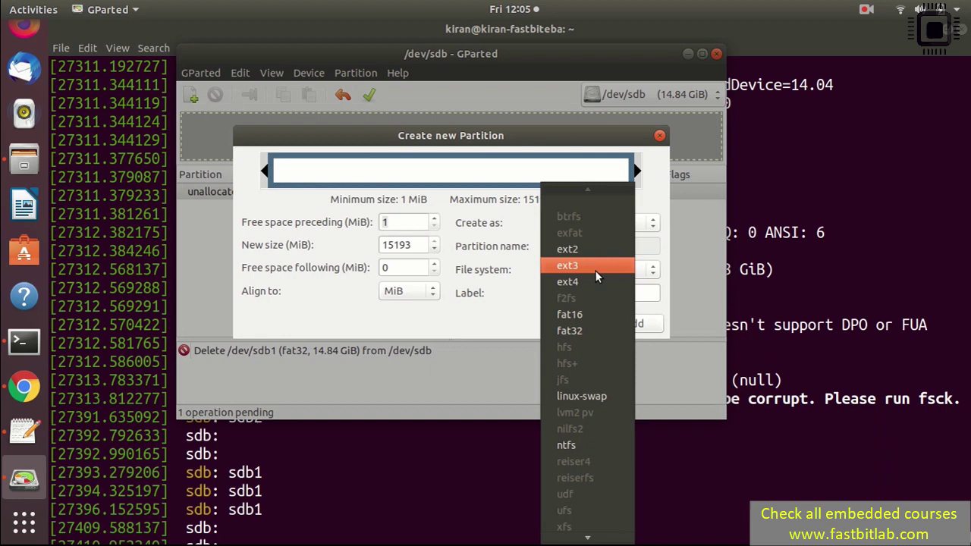
pyautogui.click(571, 314)
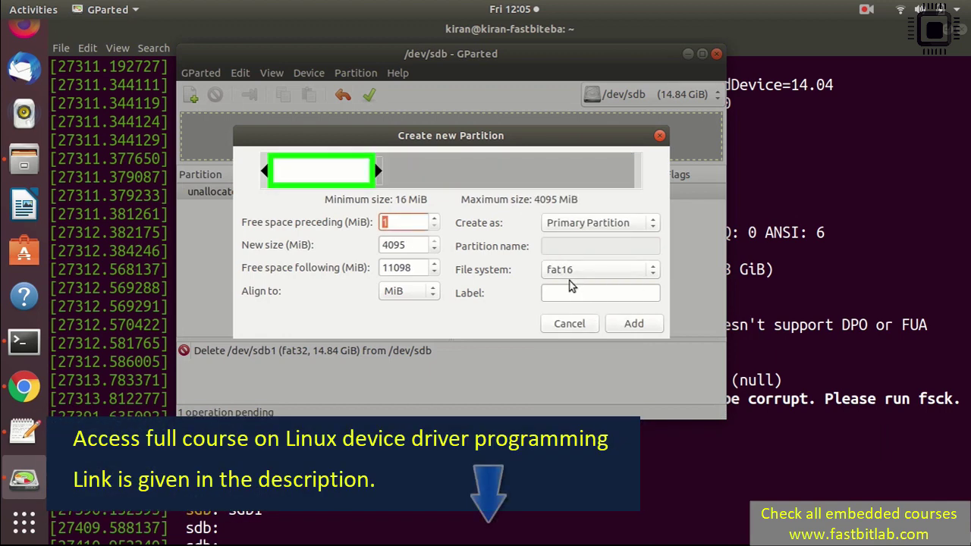
pyautogui.click(403, 223)
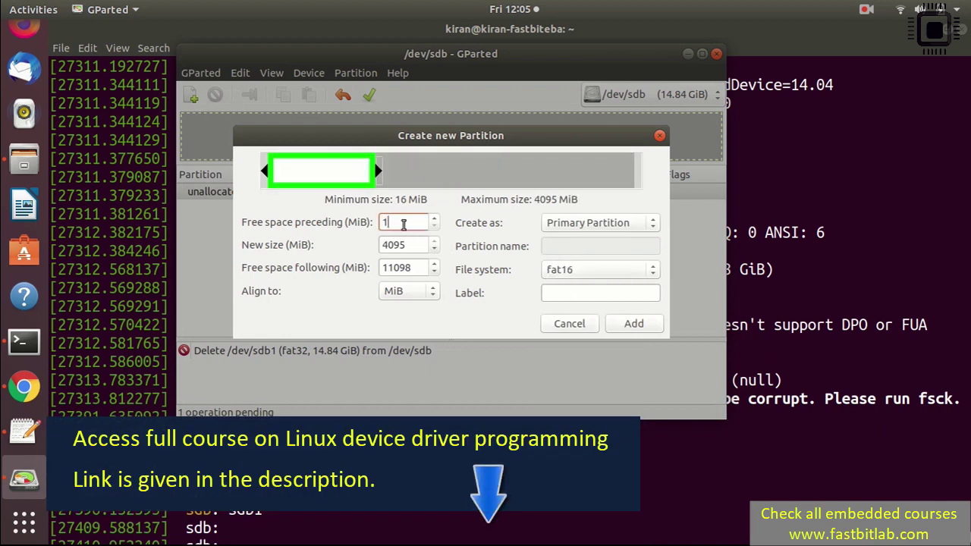
pyautogui.click(411, 246)
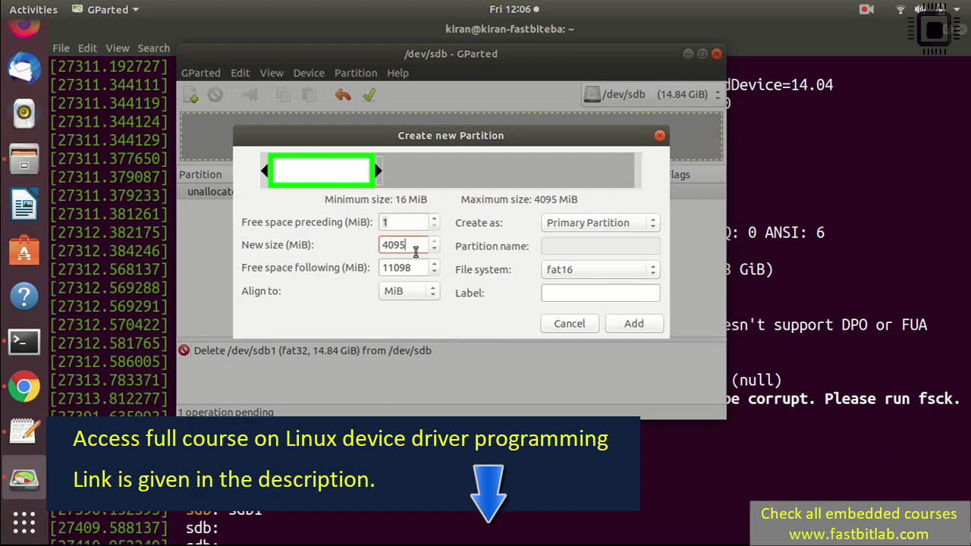
pyautogui.moveTo(417, 246); pyautogui.dragTo(354, 247)
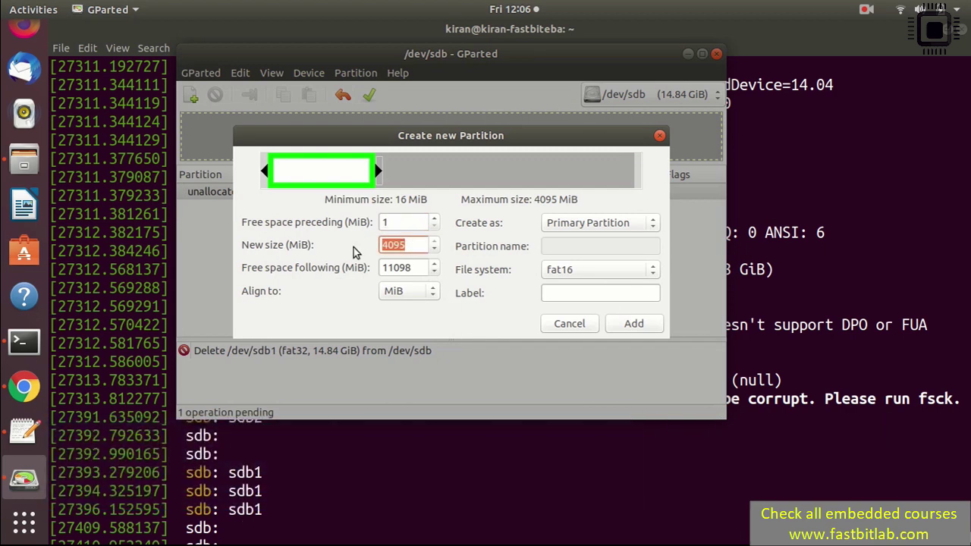
pyautogui.write('256')
pyautogui.click(565, 294)
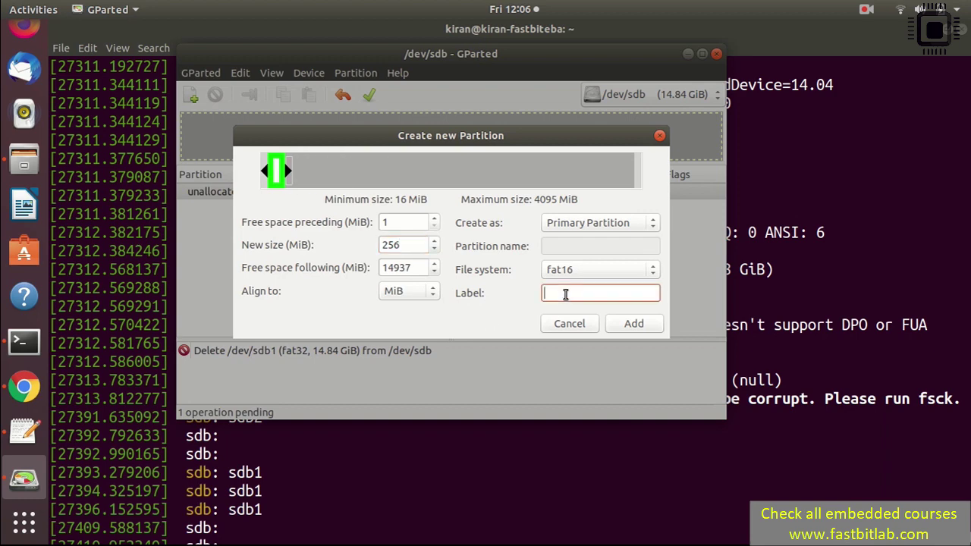
pyautogui.write('BOOT')
# Step: Add the 256 MiB fat16 BOOT partition to the pending operations
pyautogui.click(632, 328)
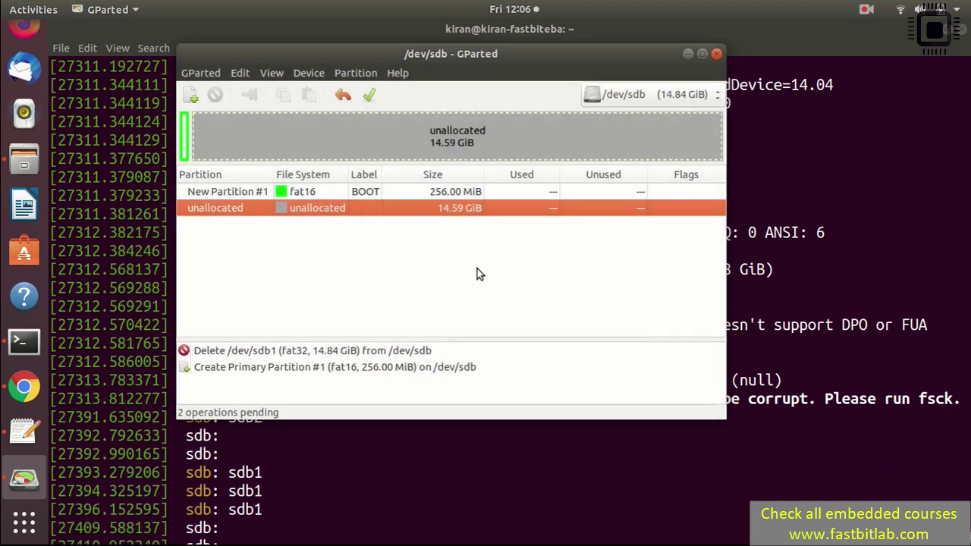
pyautogui.click(388, 192)
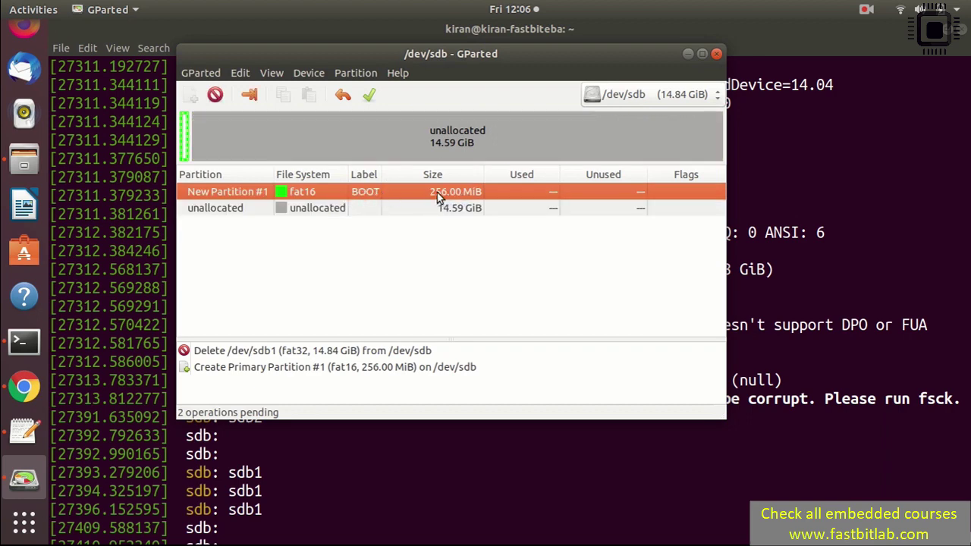
pyautogui.click(349, 209)
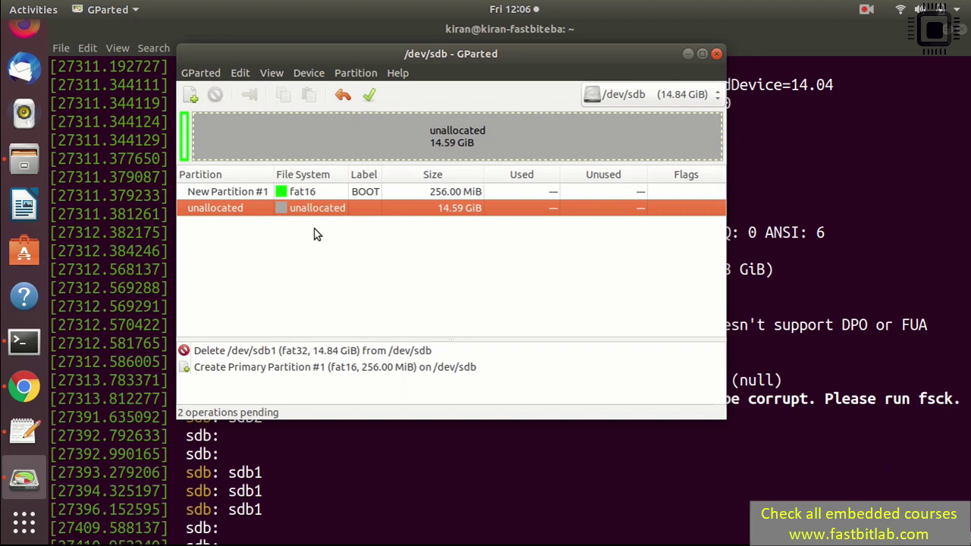
# Step: Queue an ext4 ROOTFS partition in the remaining 14.59 GiB and apply all three operations
pyautogui.rightClick(315, 207)
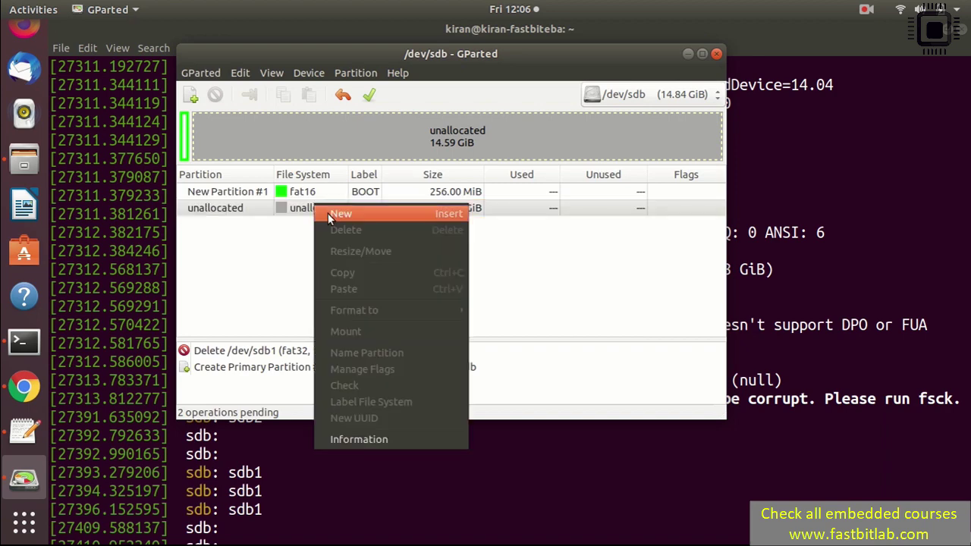
pyautogui.click(328, 213)
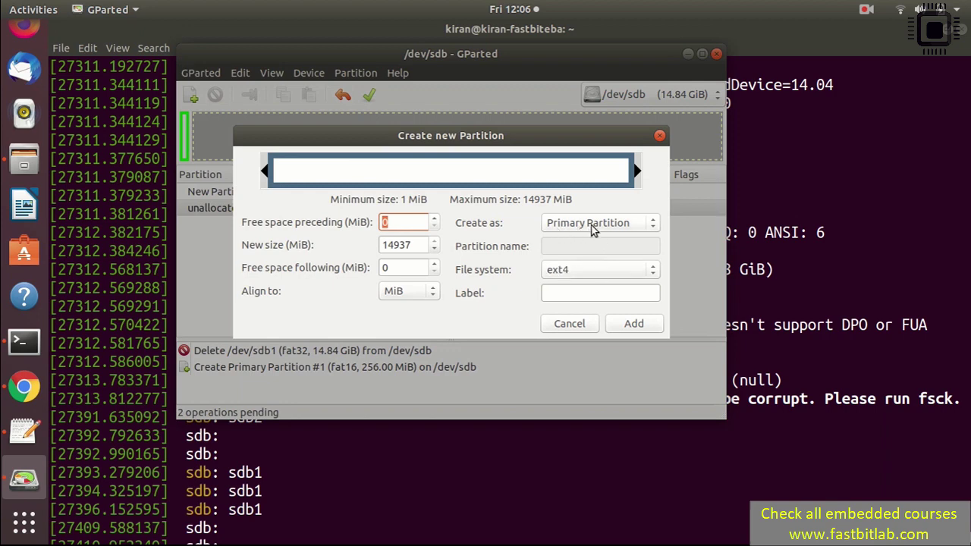
pyautogui.click(582, 293)
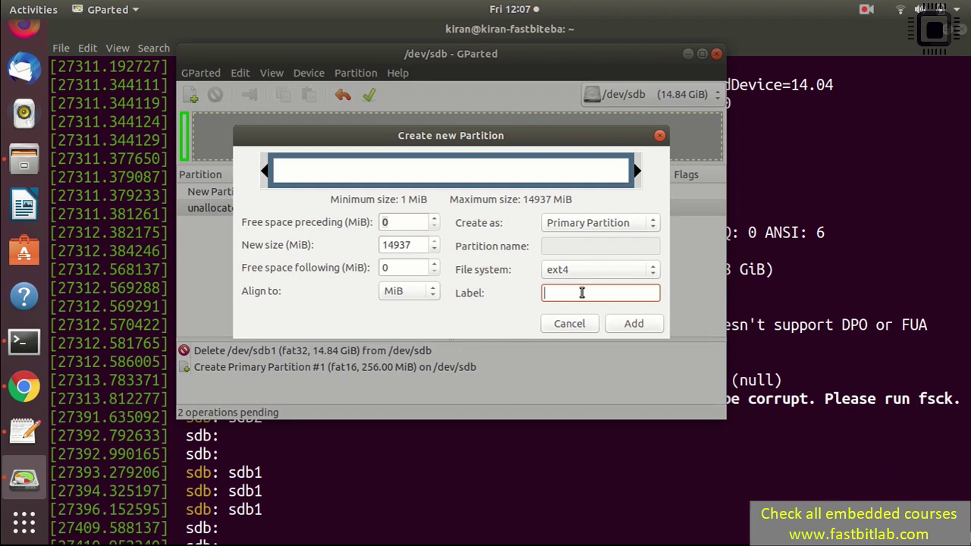
pyautogui.write('R')
pyautogui.write('OOTFS')
pyautogui.click(634, 324)
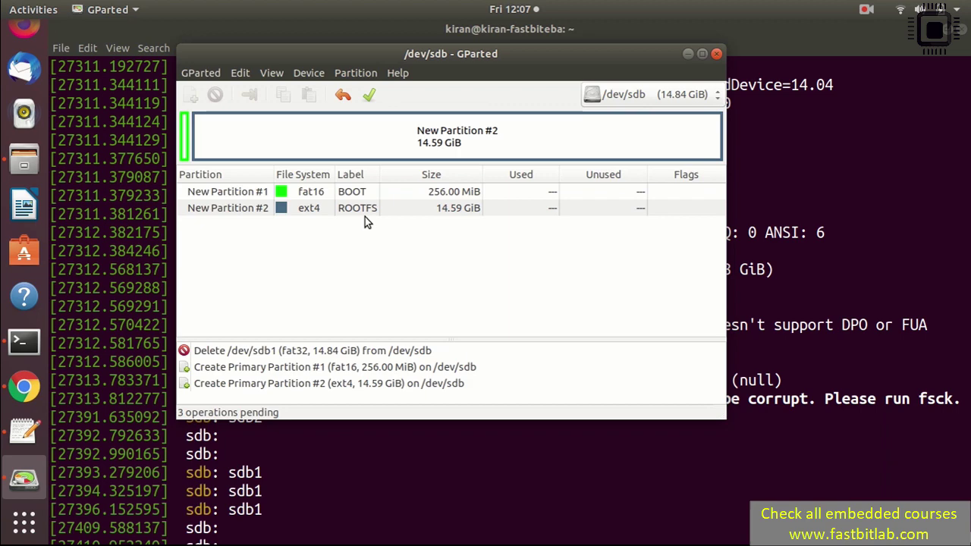
pyautogui.click(368, 103)
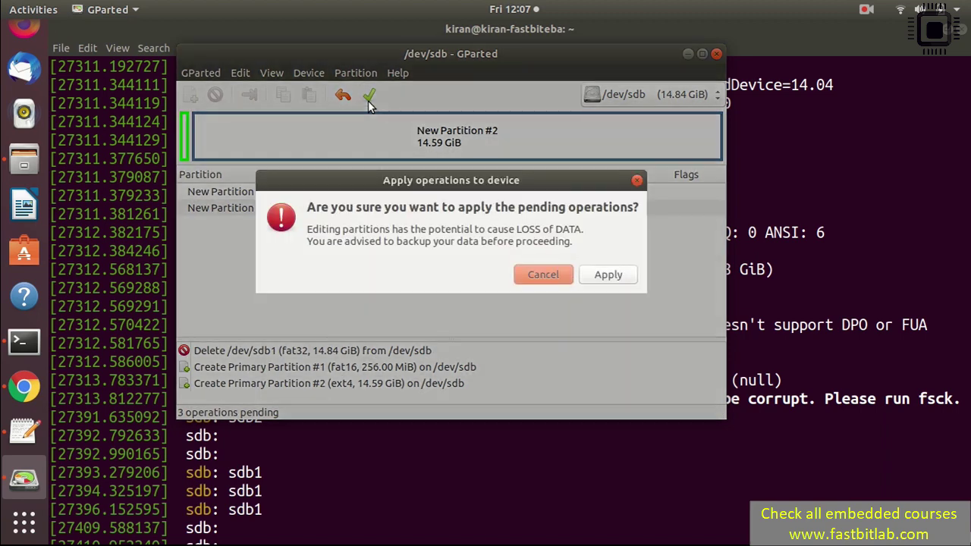
pyautogui.click(600, 279)
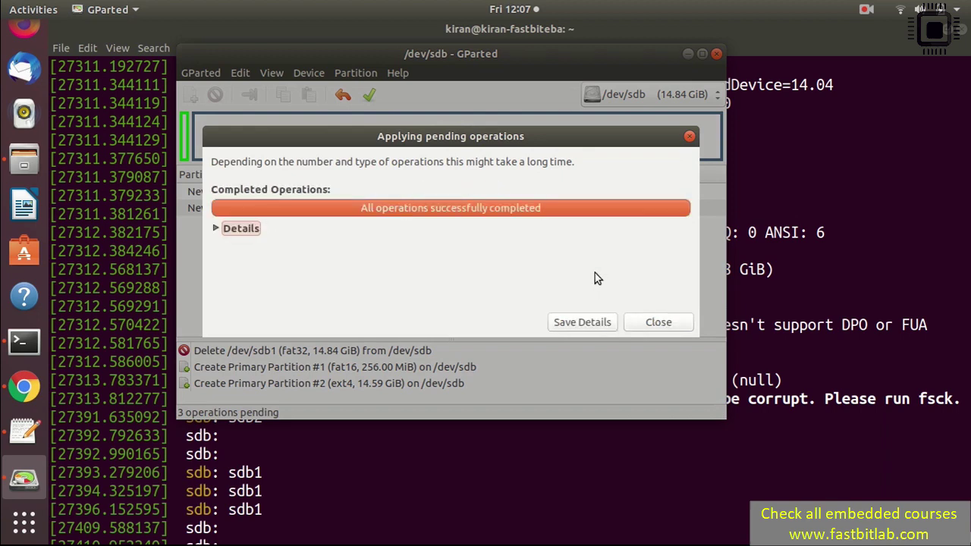
# Step: Dismiss the results summary and set the boot and lba flags on /dev/sdb1
pyautogui.click(659, 322)
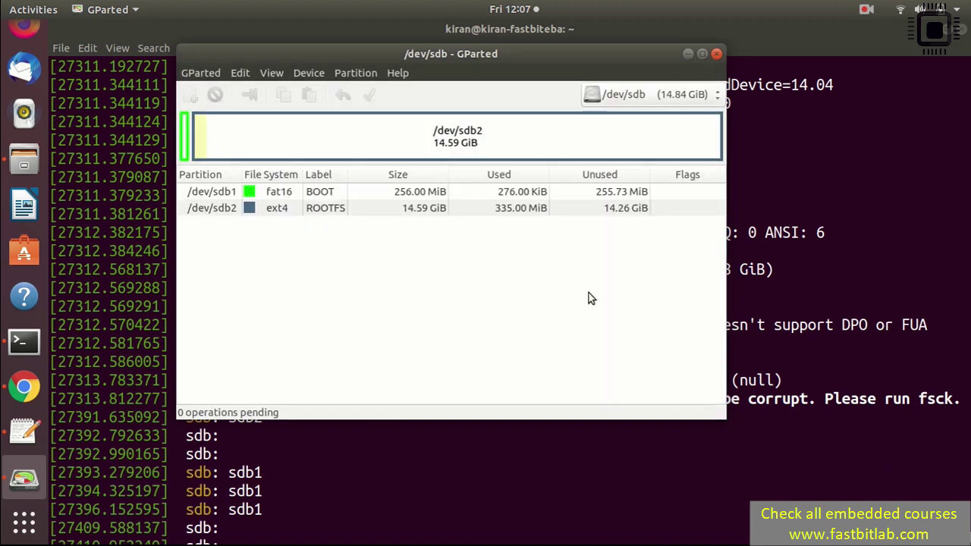
pyautogui.click(302, 192)
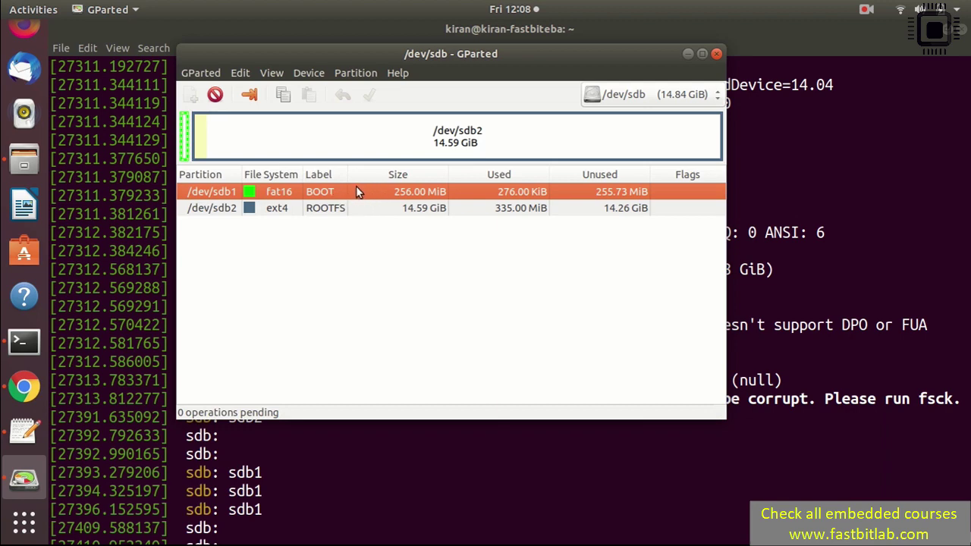
pyautogui.rightClick(343, 195)
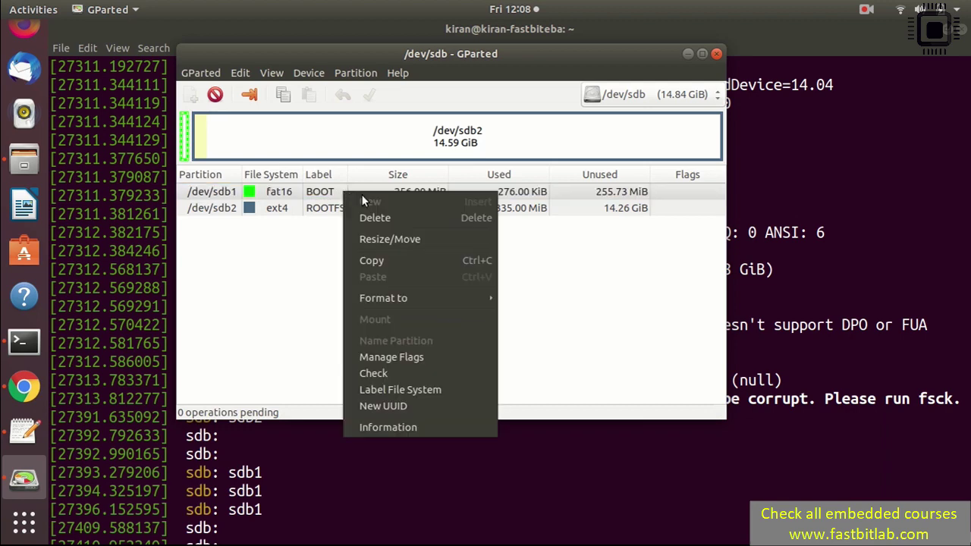
pyautogui.click(409, 359)
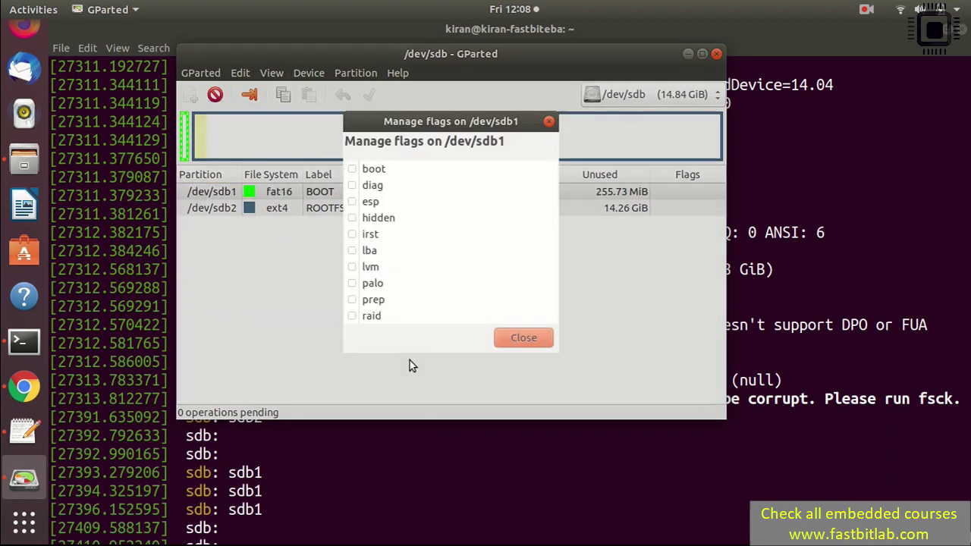
pyautogui.click(351, 168)
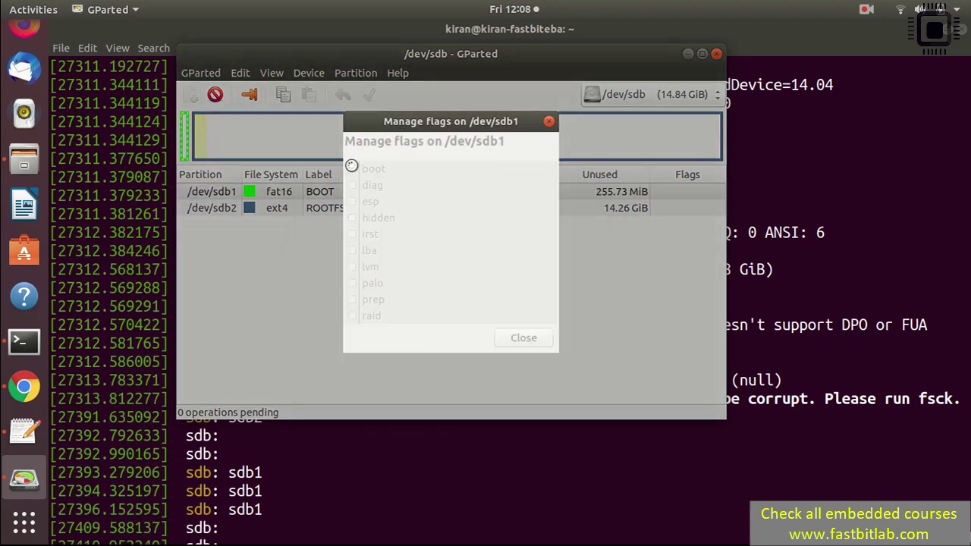
pyautogui.click(352, 251)
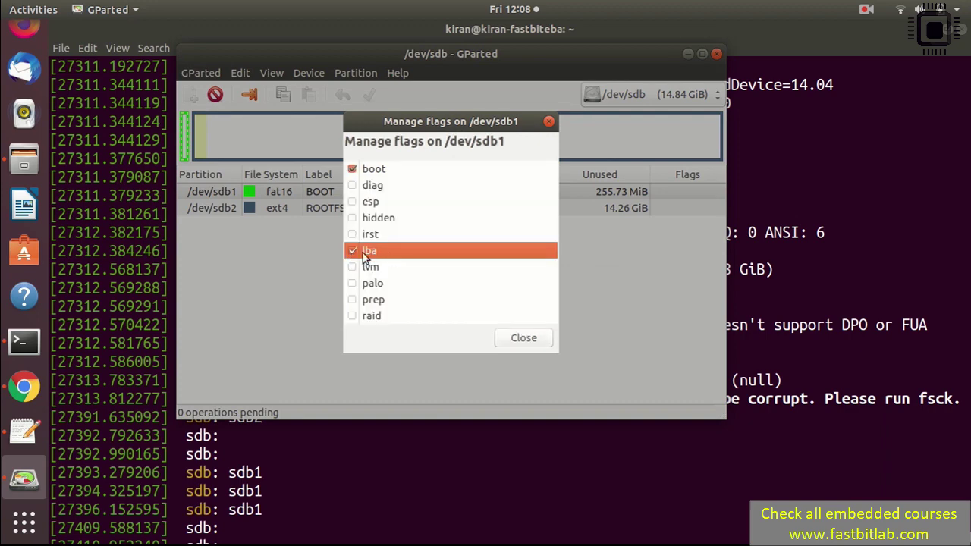
pyautogui.click(530, 341)
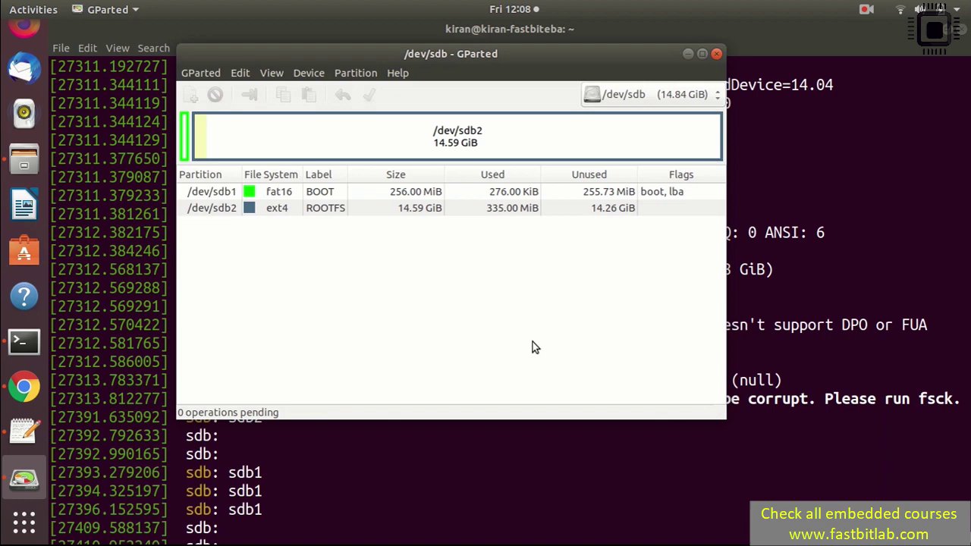
# Step: Close GParted and browse the BOOT and ROOTFS volumes in Files, finding both empty
pyautogui.click(717, 55)
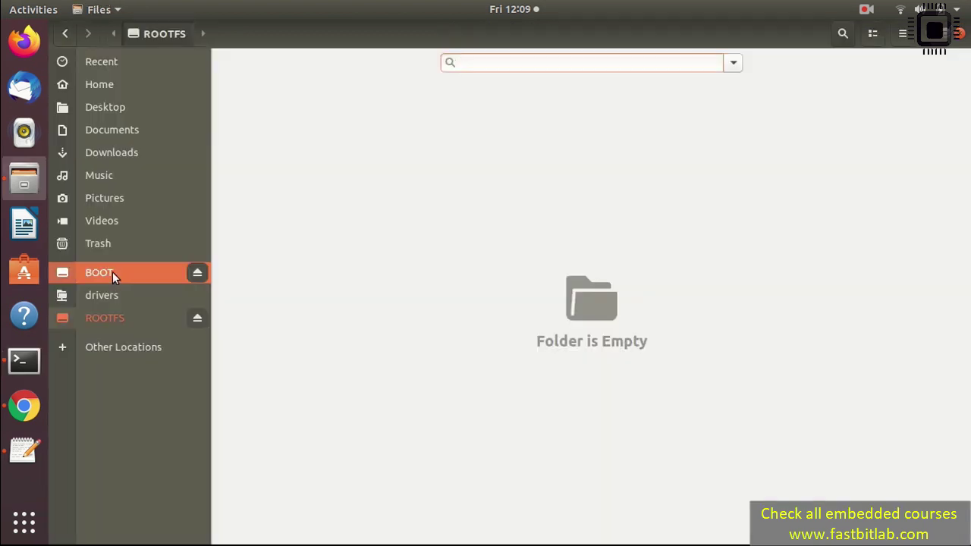
pyautogui.click(112, 314)
pyautogui.click(111, 273)
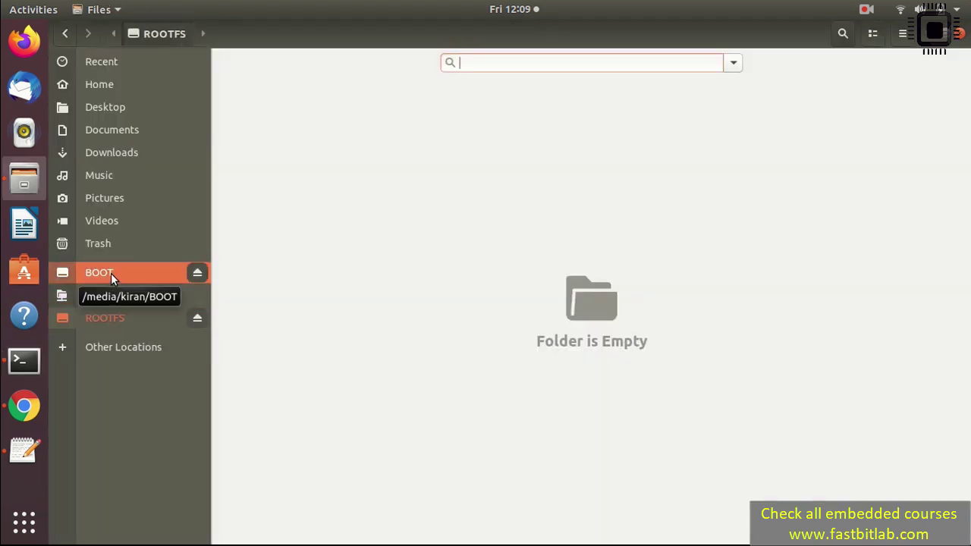
pyautogui.click(104, 318)
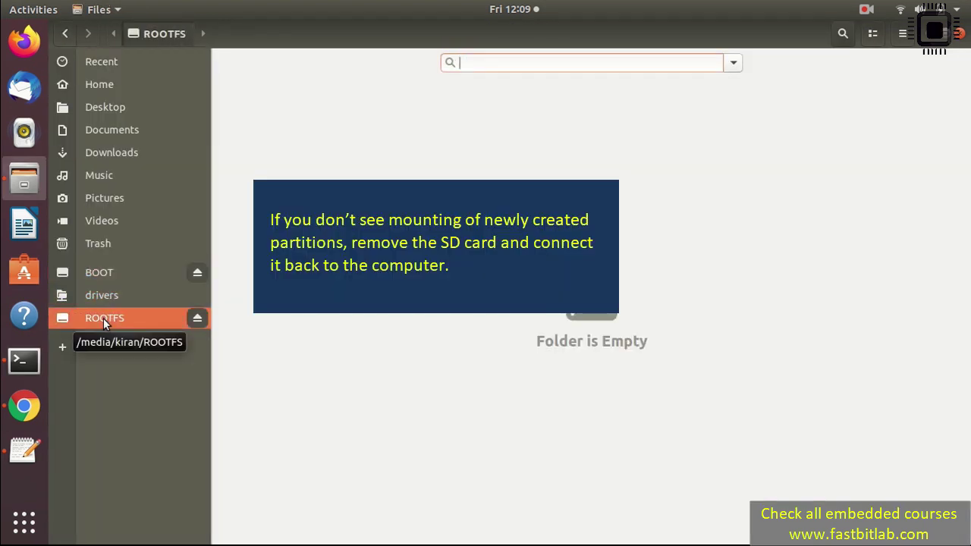
pyautogui.click(117, 277)
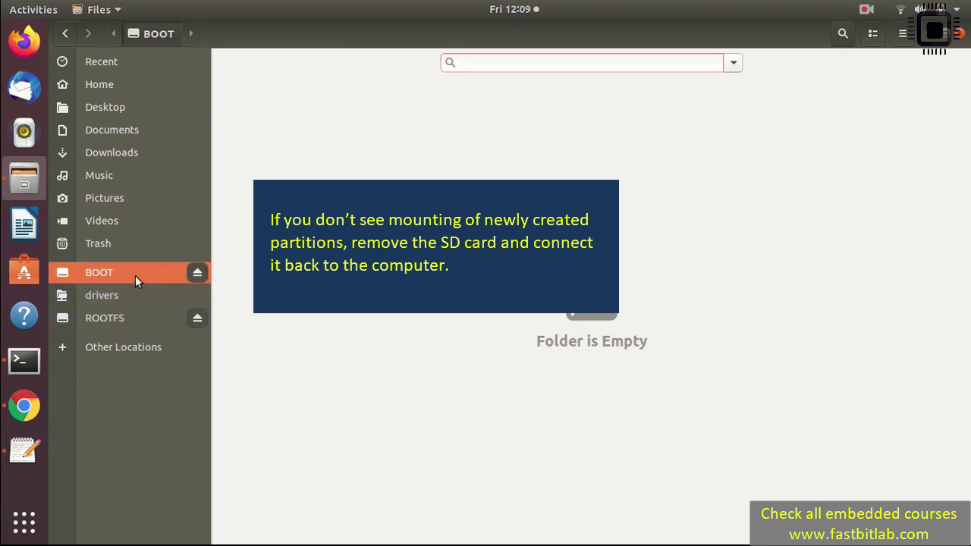
pyautogui.click(134, 306)
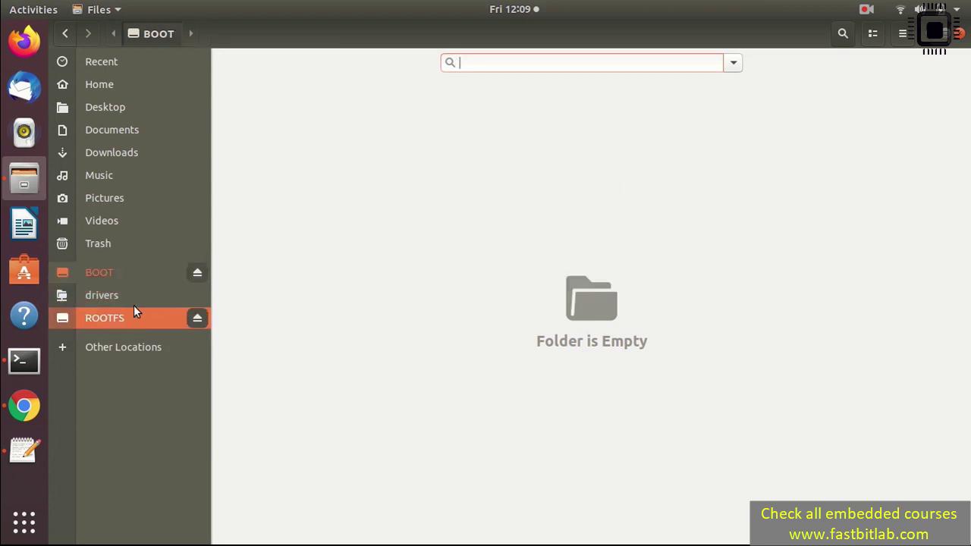
pyautogui.click(133, 273)
pyautogui.click(132, 294)
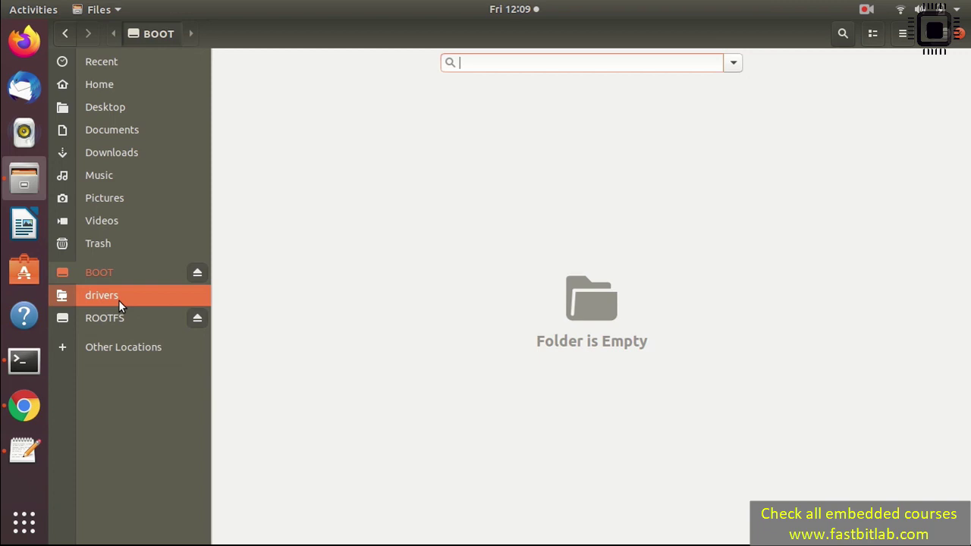
# Step: Clear the terminal and tab-complete 'ls -l /dev/sdb' to show sdb, sdb1 and sdb2
pyautogui.click(23, 361)
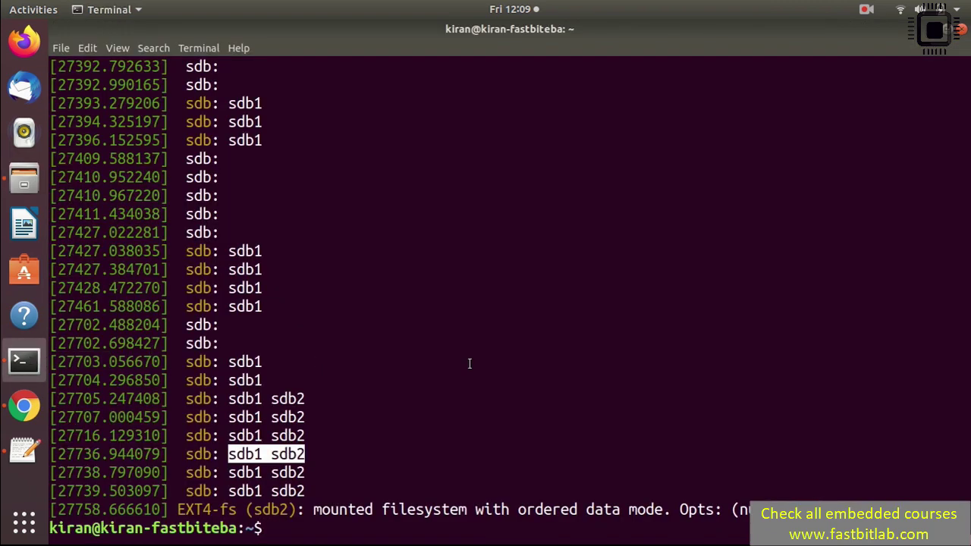
pyautogui.write('clear')
pyautogui.press('Return')
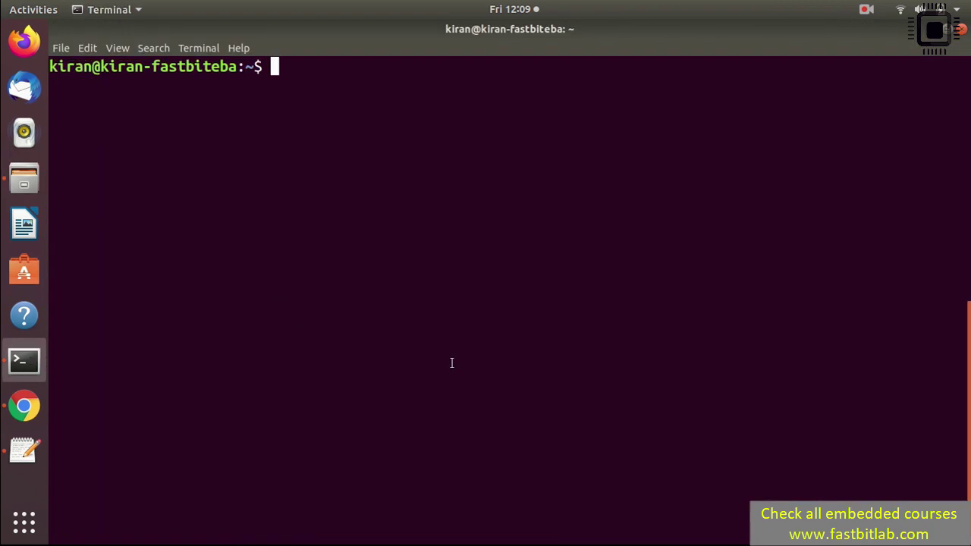
pyautogui.write('ls ')
pyautogui.write('-l /dev/')
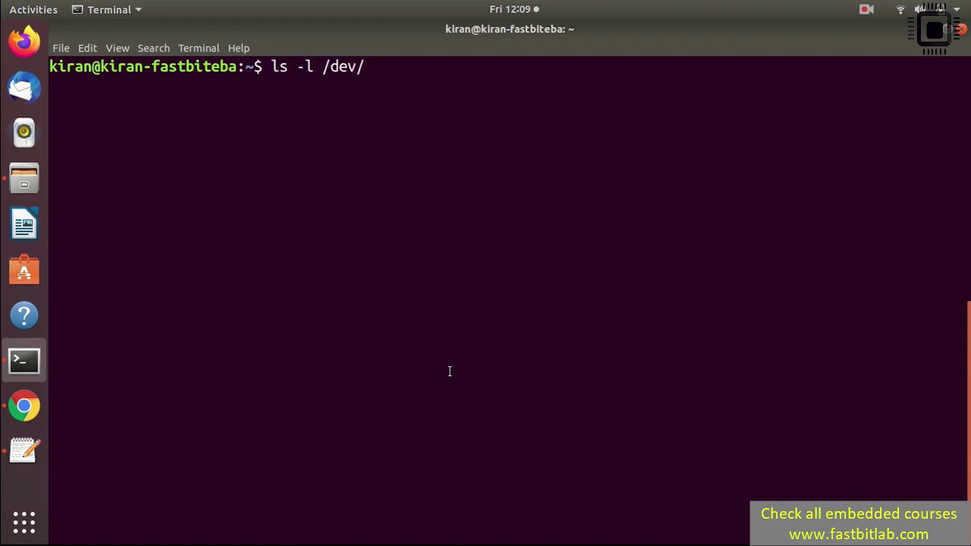
pyautogui.write('sdb')
pyautogui.press('Tab')
pyautogui.press('Tab')
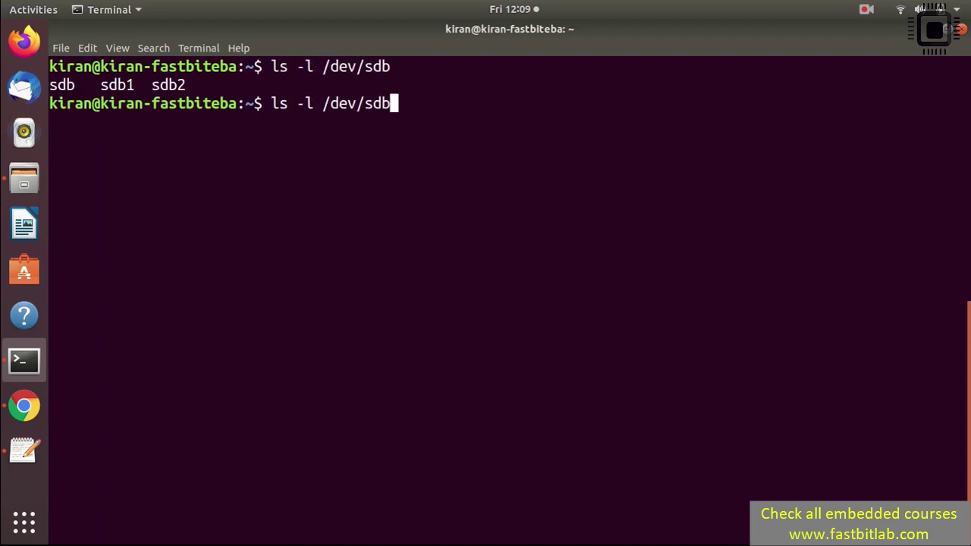
pyautogui.moveTo(102, 84); pyautogui.dragTo(194, 85)
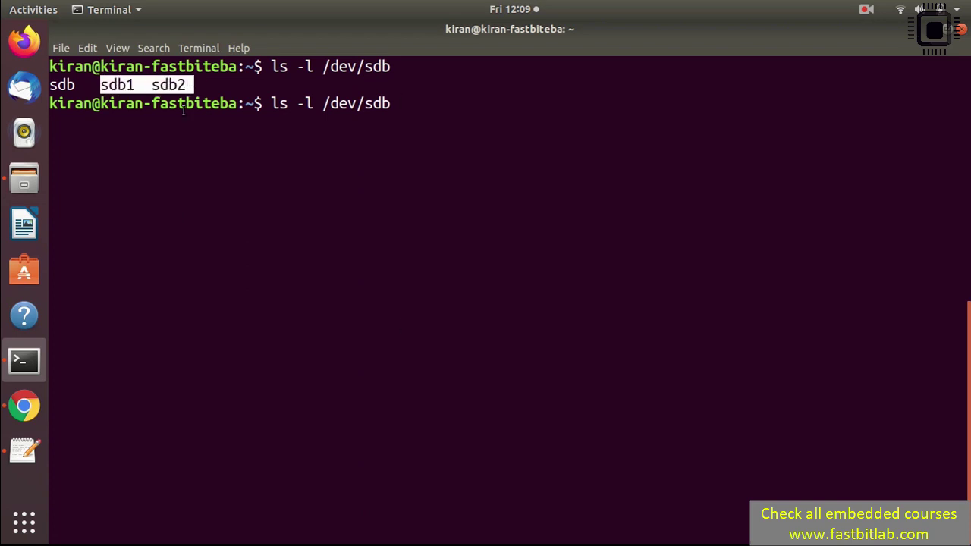
pyautogui.click(183, 112)
pyautogui.click(23, 179)
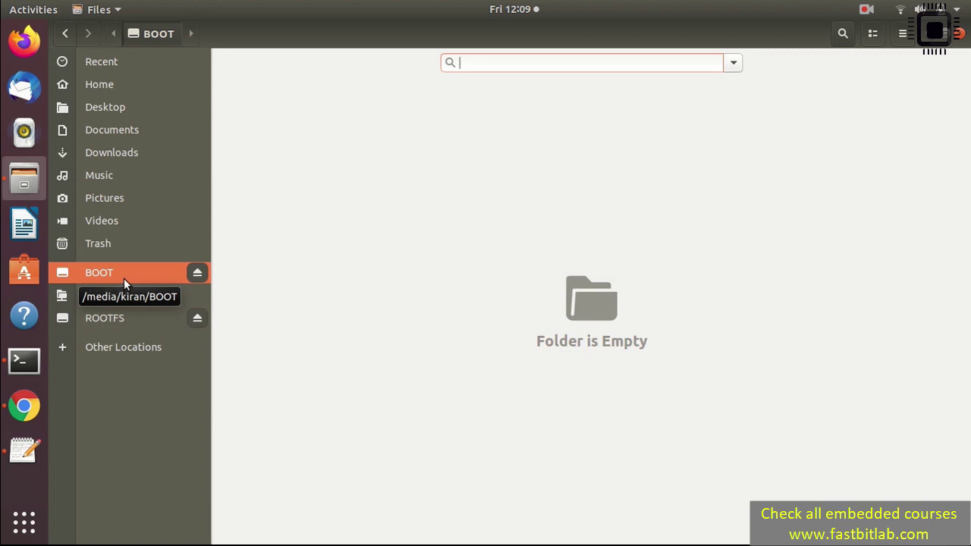
# Step: Switch between the BOOT and ROOTFS volumes in Files, ending on the empty ROOTFS
pyautogui.click(197, 272)
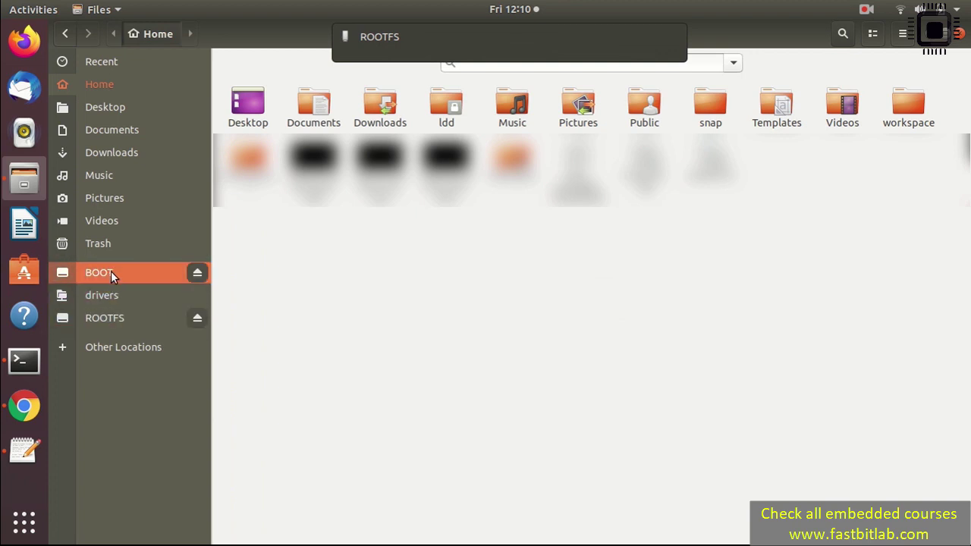
pyautogui.click(114, 318)
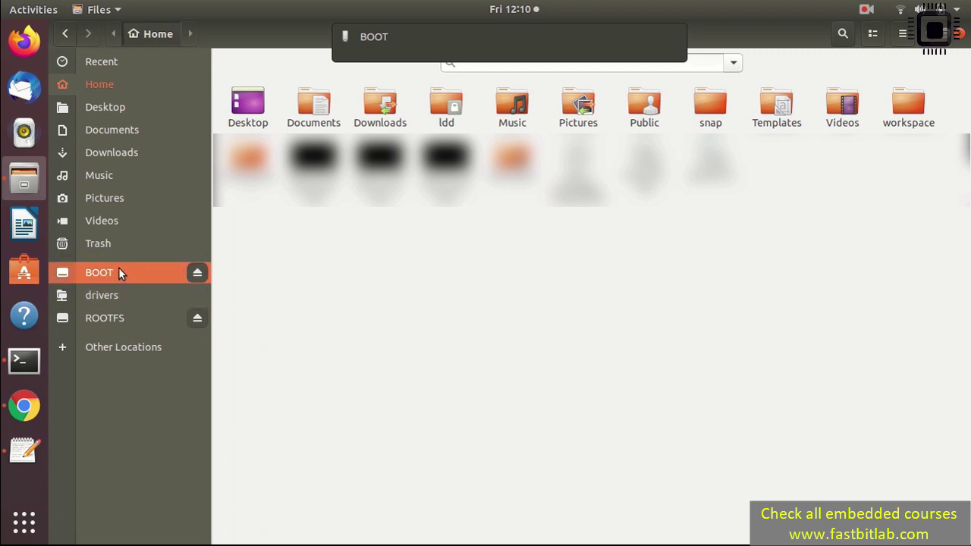
pyautogui.click(117, 276)
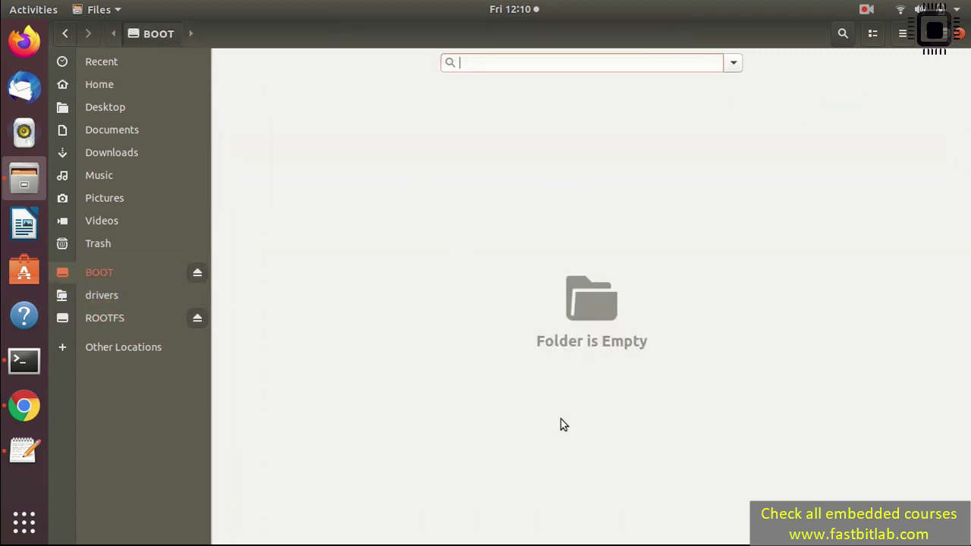
pyautogui.click(136, 324)
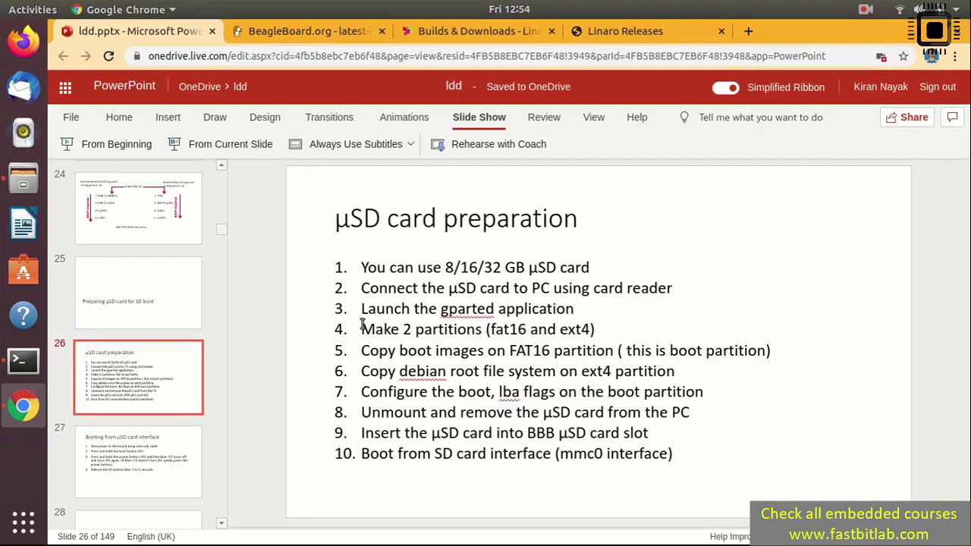
# Step: Highlight steps 1–4, then step 5 (copy boot images to FAT16) on slide 26
pyautogui.moveTo(360, 260); pyautogui.dragTo(604, 326)
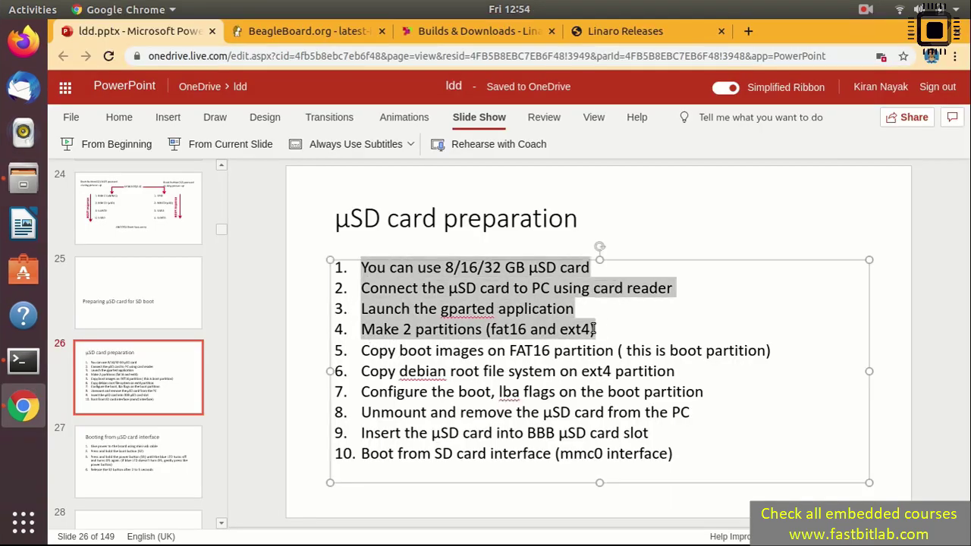
pyautogui.click(409, 351)
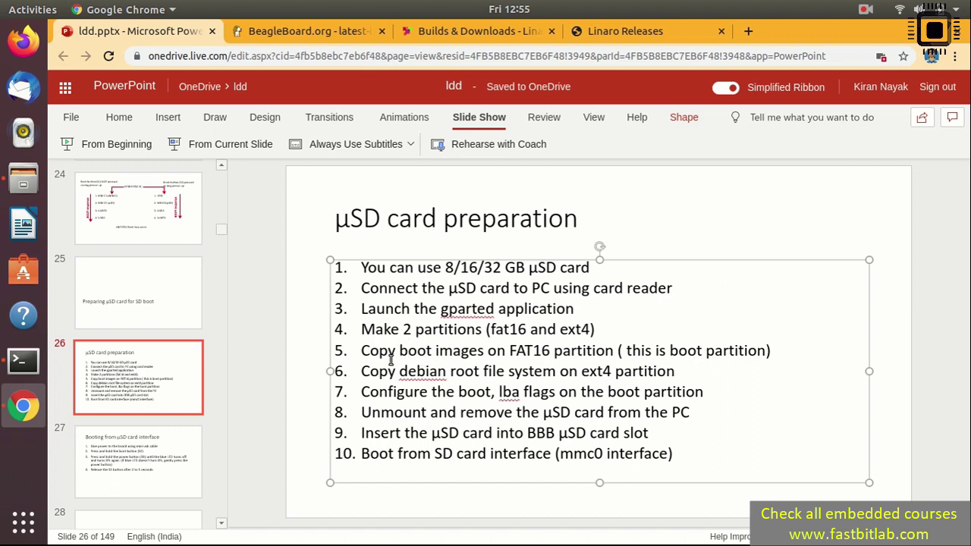
pyautogui.moveTo(358, 355); pyautogui.dragTo(577, 350)
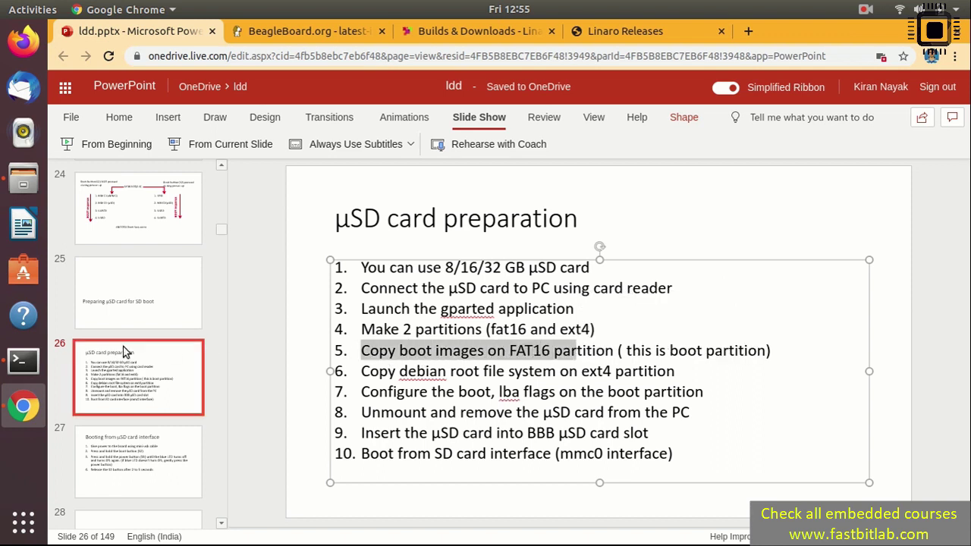
pyautogui.click(31, 364)
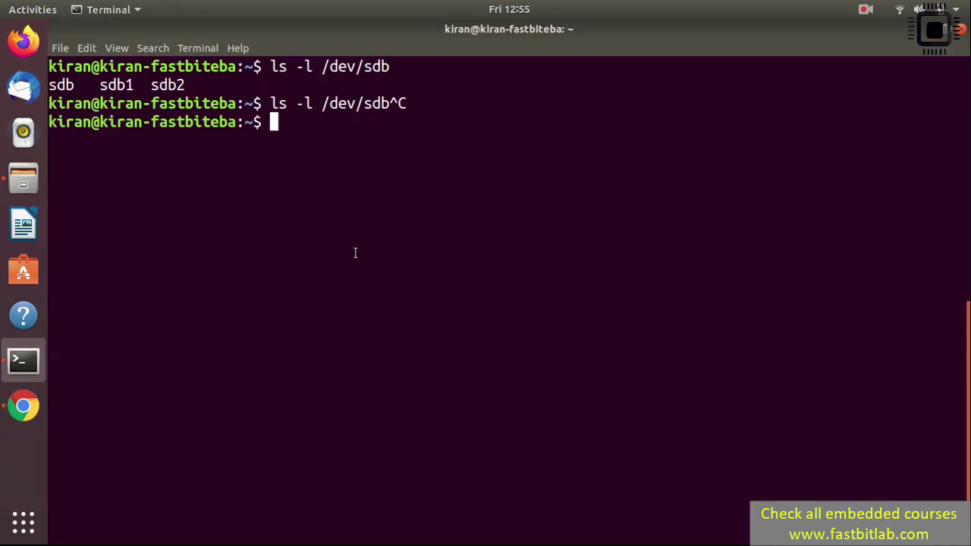
# Step: Clear the screen, change into the home workspace folder, and list it
pyautogui.write('clear')
pyautogui.press('Return')
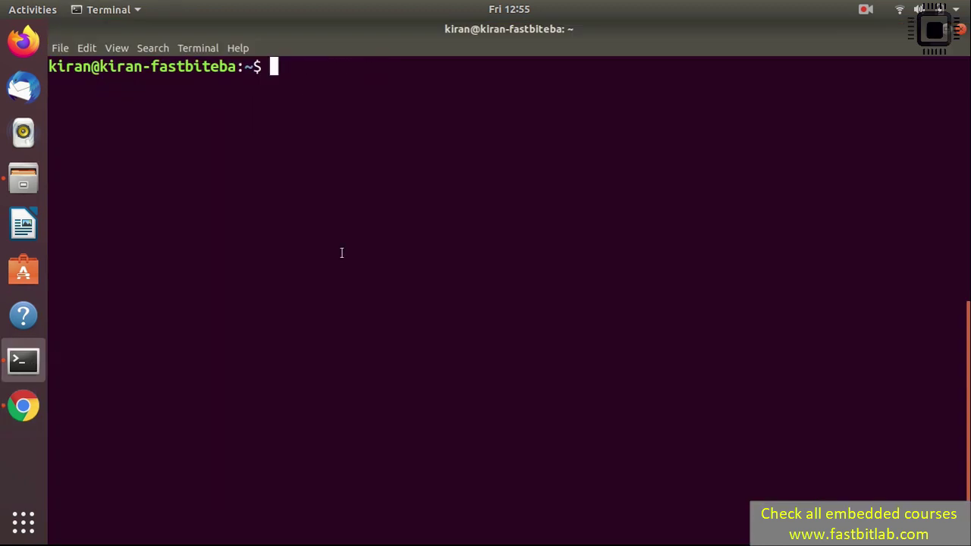
pyautogui.write('cd /home/k')
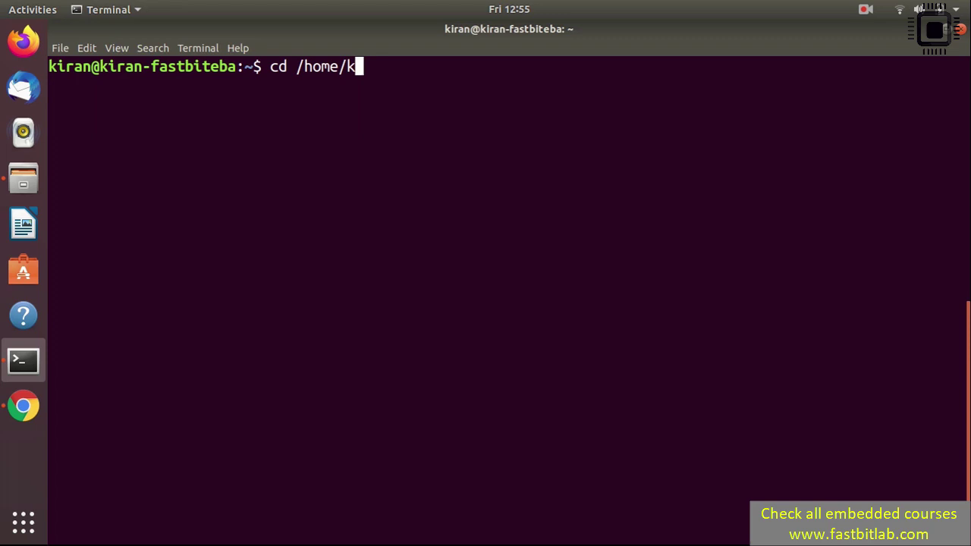
pyautogui.press('Tab')
pyautogui.write('wor')
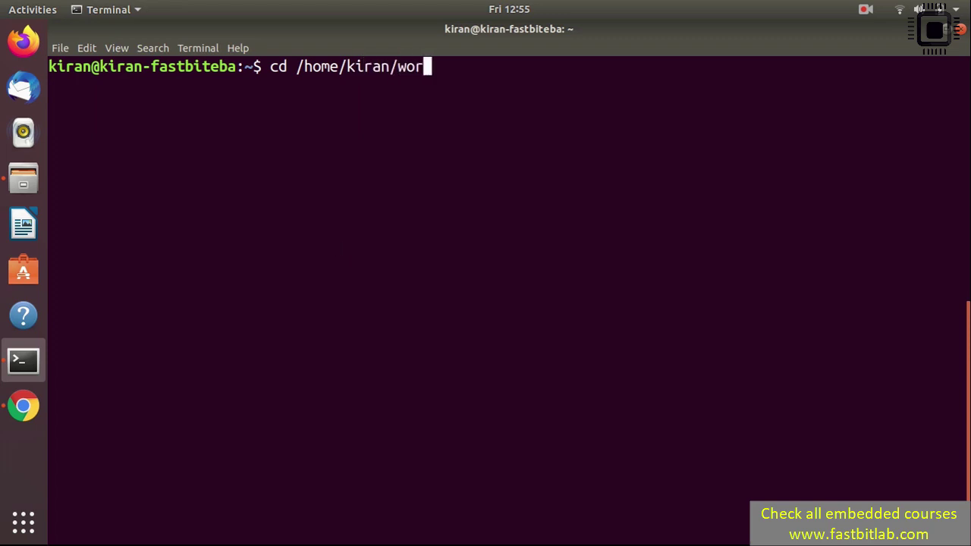
pyautogui.write('kspace')
pyautogui.press('Return')
pyautogui.write('ls')
pyautogui.press('Return')
# Step: Move into ldd and then downloads, listing each folder's contents
pyautogui.write('cd l')
pyautogui.press('Tab')
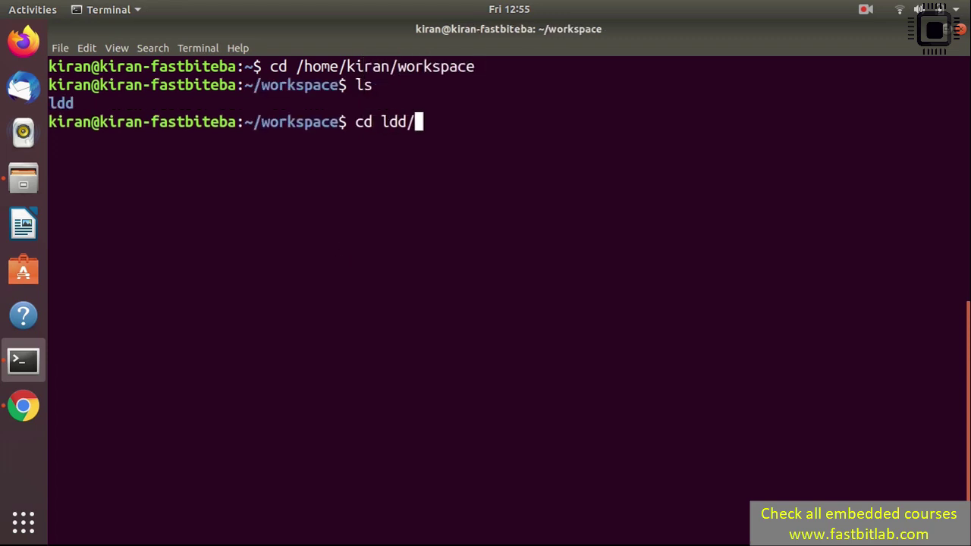
pyautogui.press('Return')
pyautogui.write('ls')
pyautogui.press('Return')
pyautogui.write('cd do')
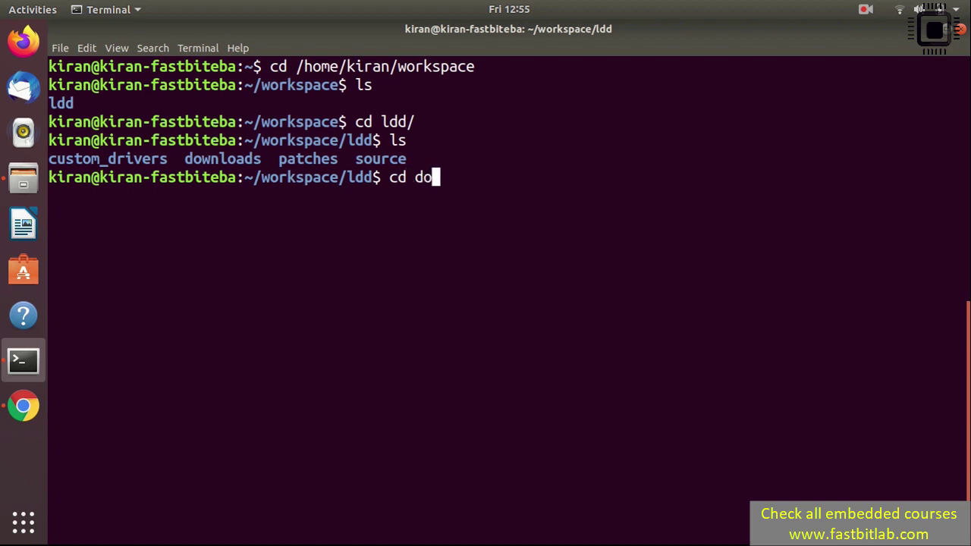
pyautogui.write('w')
pyautogui.press('Tab')
pyautogui.press('Return')
pyautogui.write('ls')
pyautogui.press('Return')
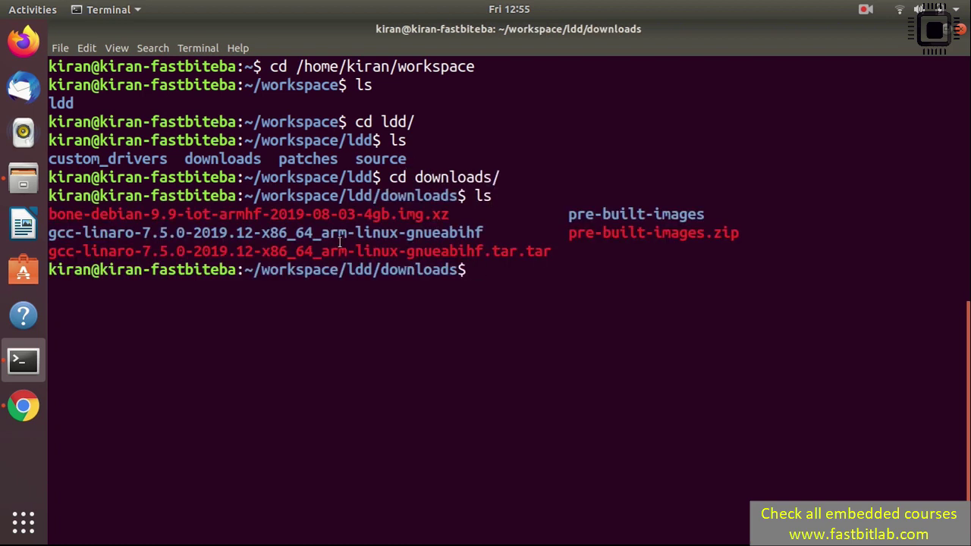
# Step: Go into pre-built-images/SD-boot, list its five boot files, and start a cp -a * command
pyautogui.write('cd pr')
pyautogui.press('Tab')
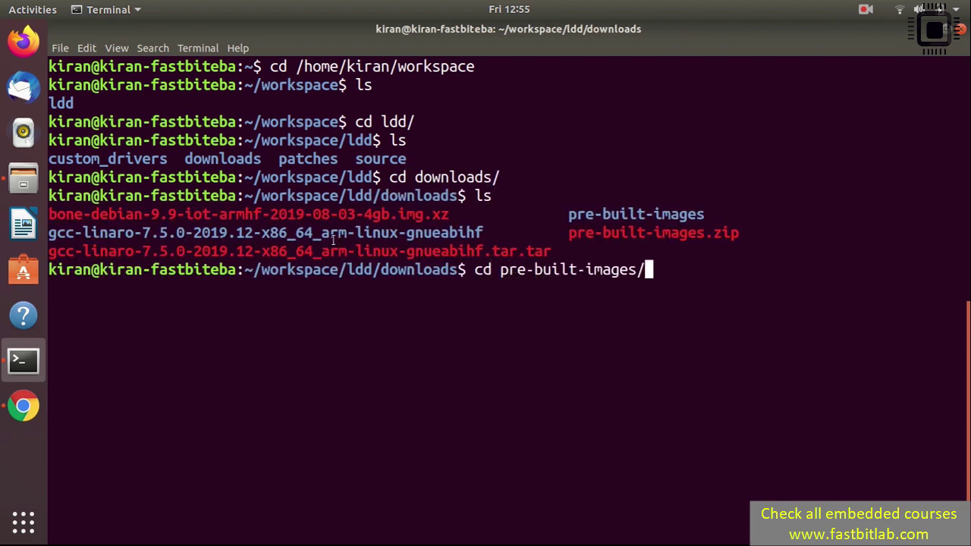
pyautogui.press('Return')
pyautogui.write('clear')
pyautogui.press('Return')
pyautogui.write('ls')
pyautogui.press('Return')
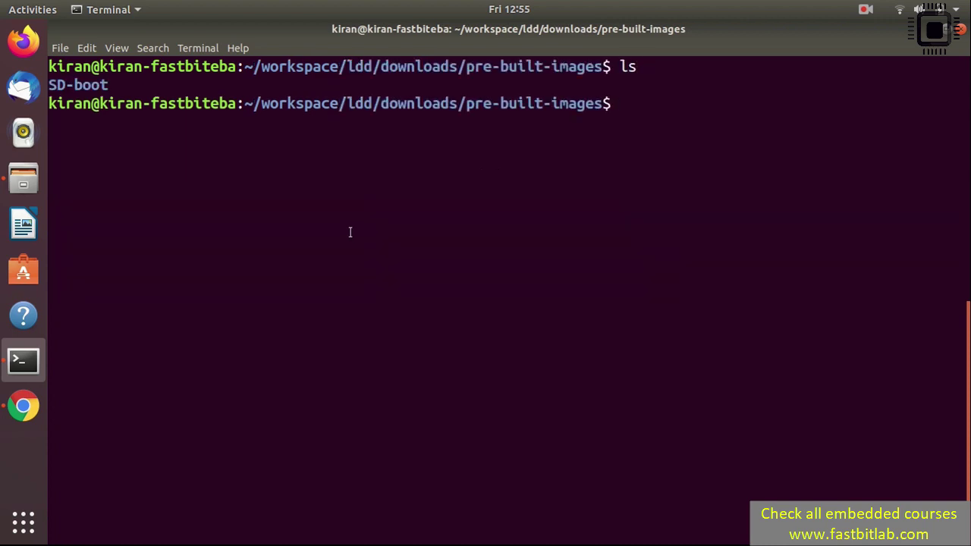
pyautogui.write('cd SD-boot/')
pyautogui.press('Return')
pyautogui.write('ls')
pyautogui.press('Return')
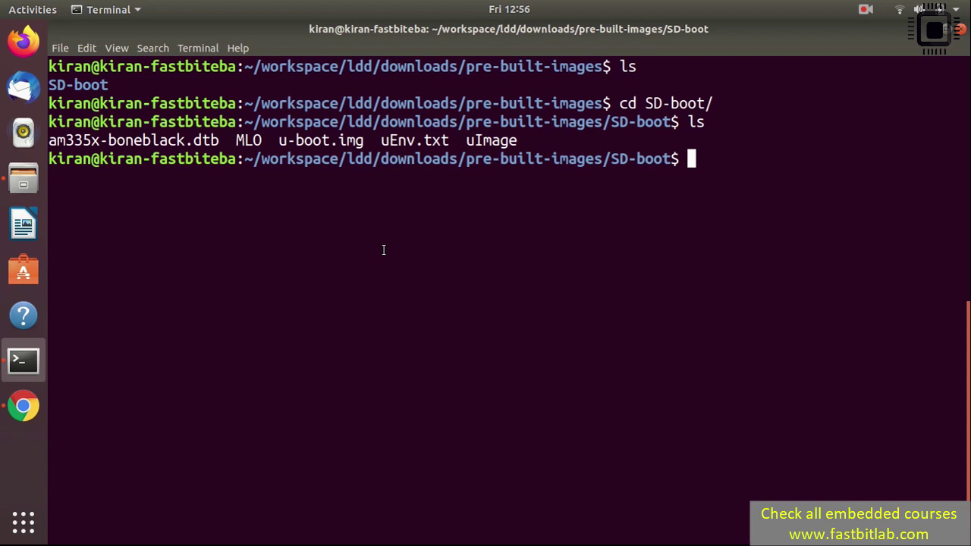
pyautogui.write('cp ')
pyautogui.write('-a')
pyautogui.write(' *')
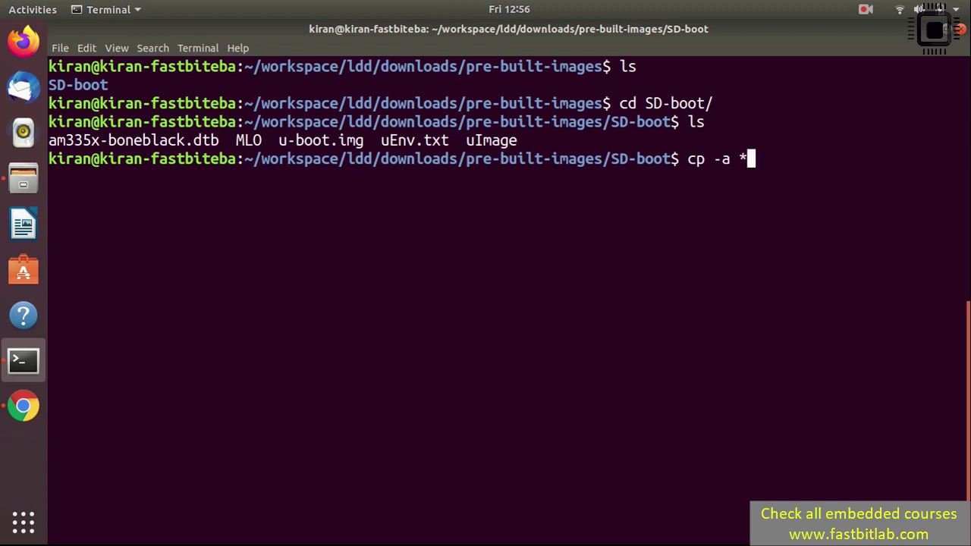
pyautogui.write(' /')
# Step: Cancel the partial copy and use lsblk to confirm sdb1 is BOOT and sdb2 is ROOTFS
pyautogui.hotkey('ctrl', 'c')
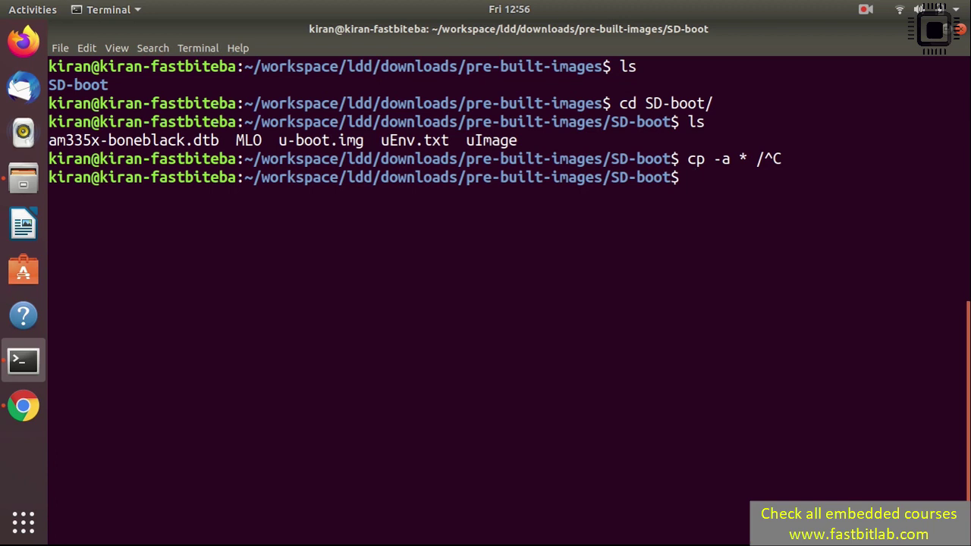
pyautogui.write('ls')
pyautogui.write('blk')
pyautogui.press('Return')
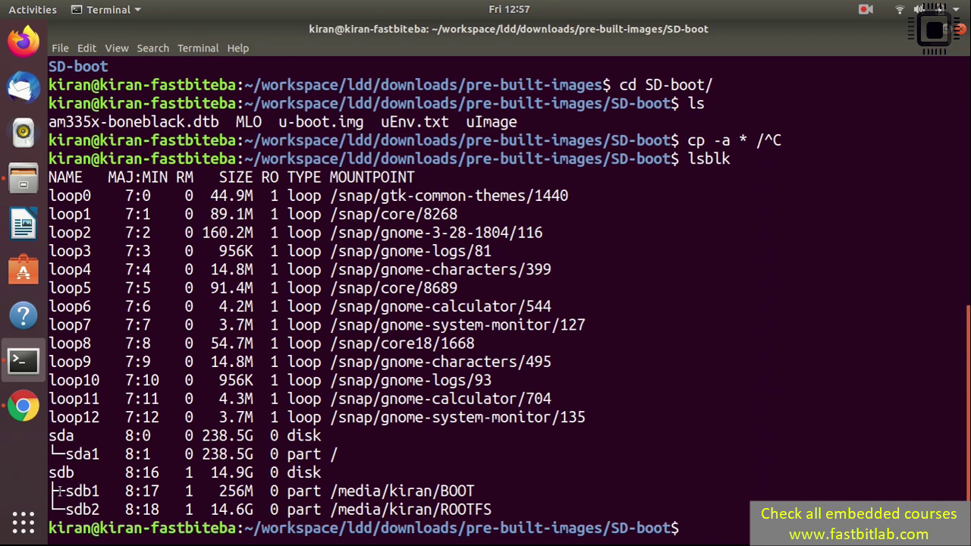
pyautogui.moveTo(58, 491); pyautogui.dragTo(98, 492)
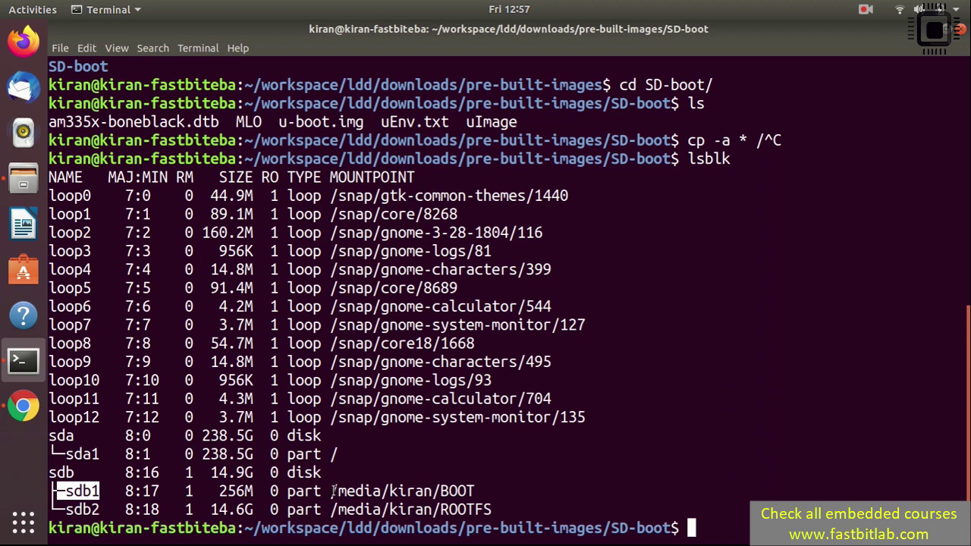
pyautogui.moveTo(330, 491); pyautogui.dragTo(474, 491)
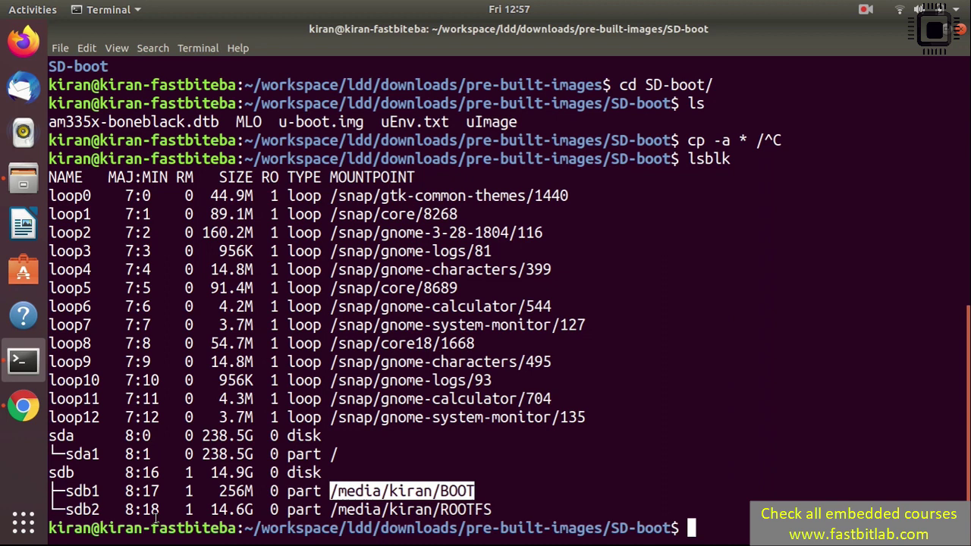
pyautogui.moveTo(64, 510); pyautogui.dragTo(97, 510)
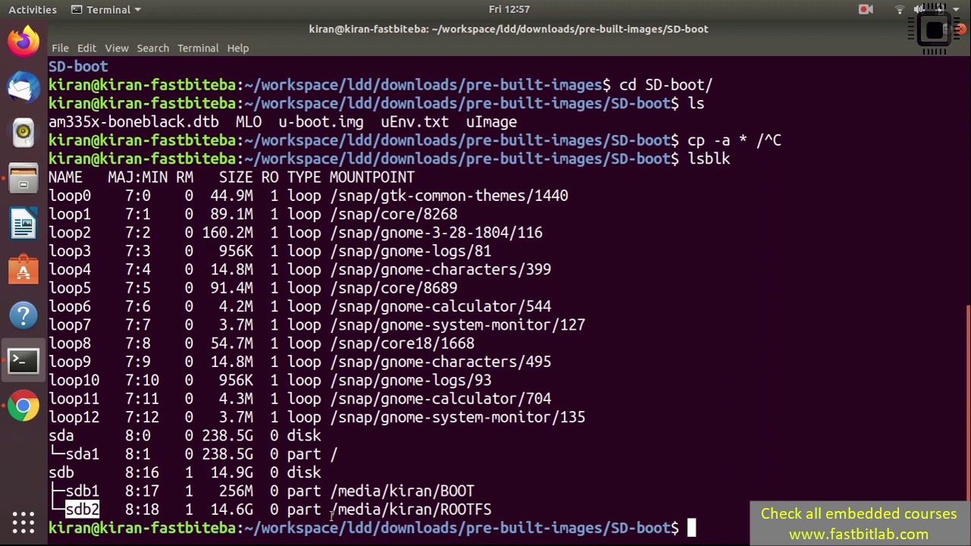
pyautogui.moveTo(331, 510); pyautogui.dragTo(492, 510)
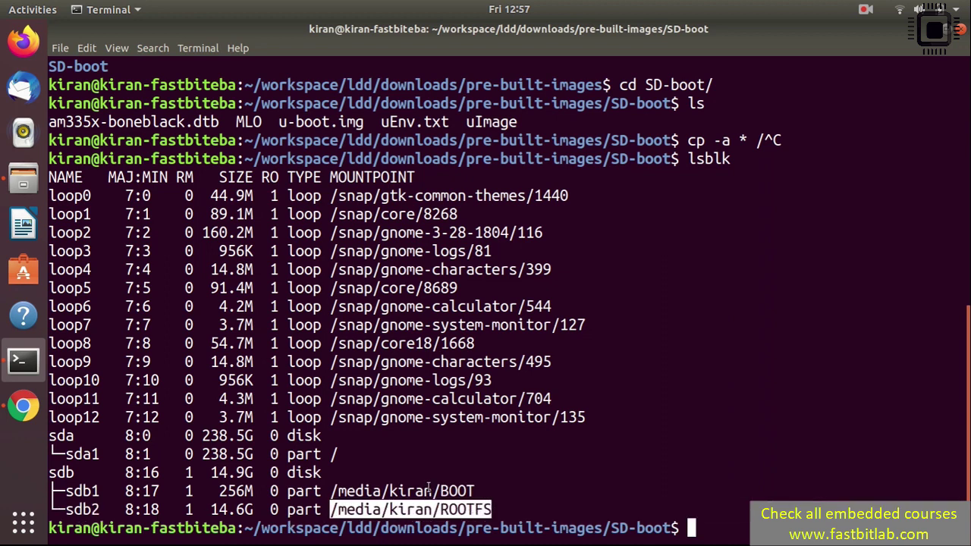
# Step: Copy all SD-boot files to /media/kiran/BOOT with cp -a *
pyautogui.write('clear')
pyautogui.press('Return')
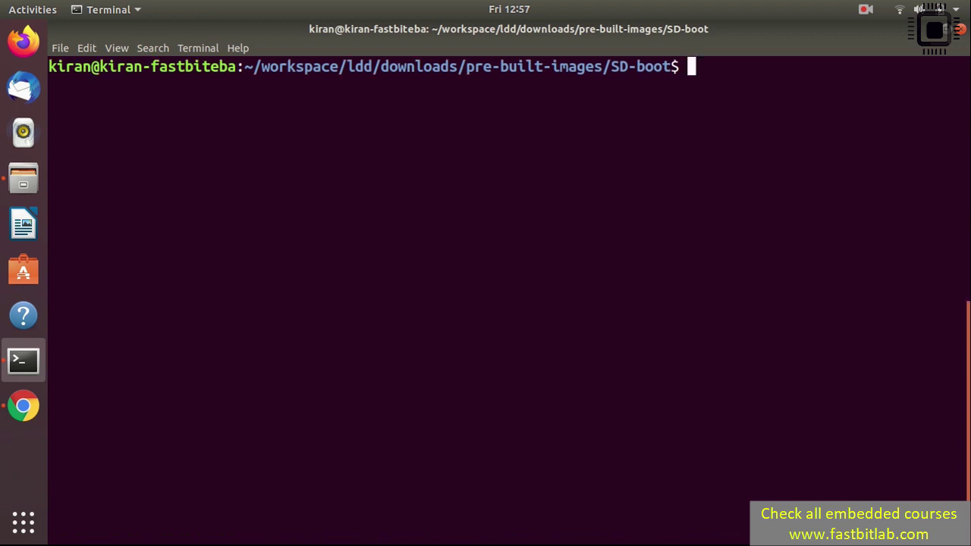
pyautogui.write('cp -a ')
pyautogui.write('* ')
pyautogui.write('/em')
pyautogui.press('BackSpace')
pyautogui.press('BackSpace')
pyautogui.write('me')
pyautogui.press('Tab')
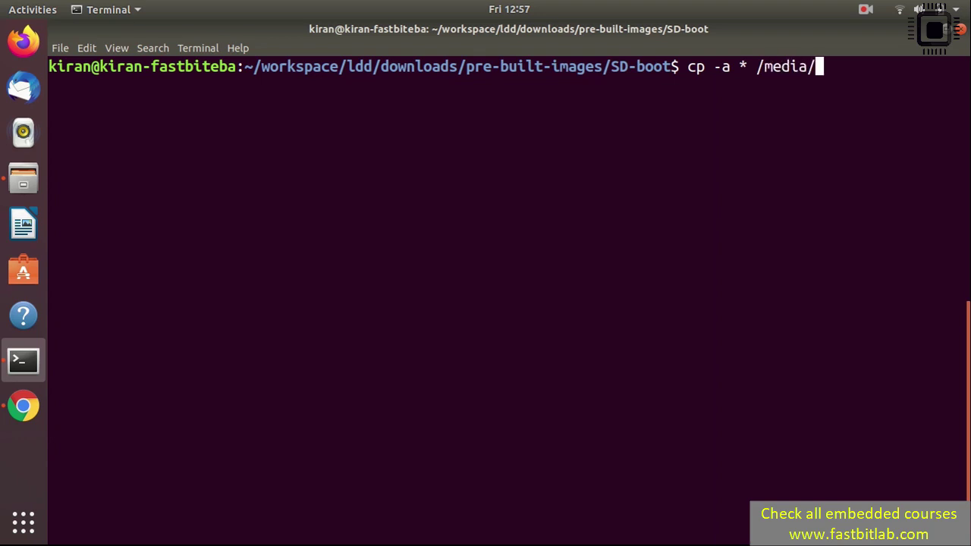
pyautogui.write('k')
pyautogui.press('Tab')
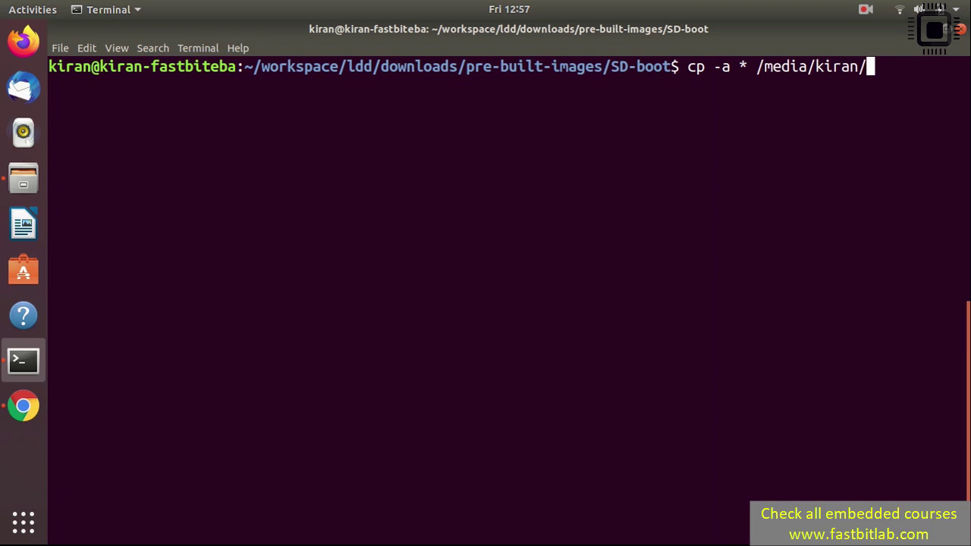
pyautogui.write('B')
pyautogui.press('Tab')
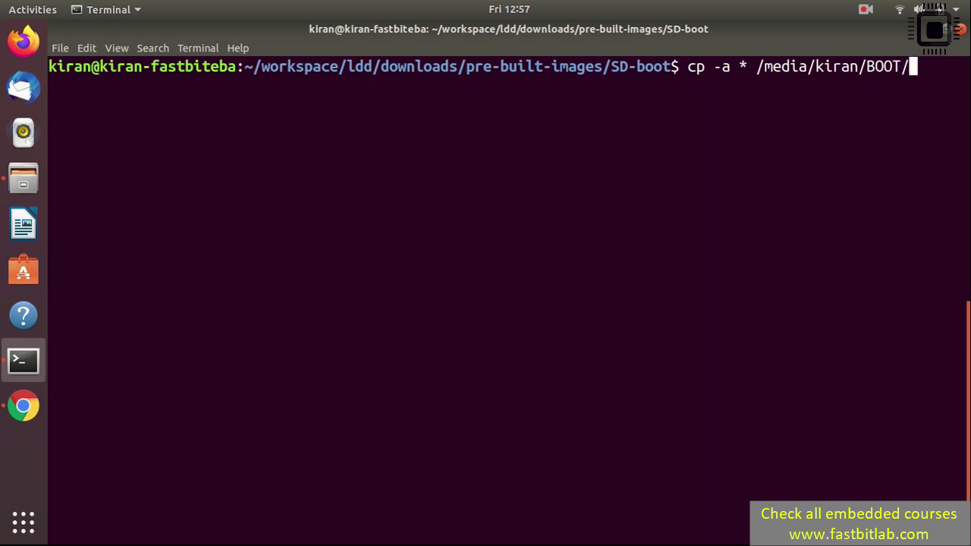
pyautogui.press('Return')
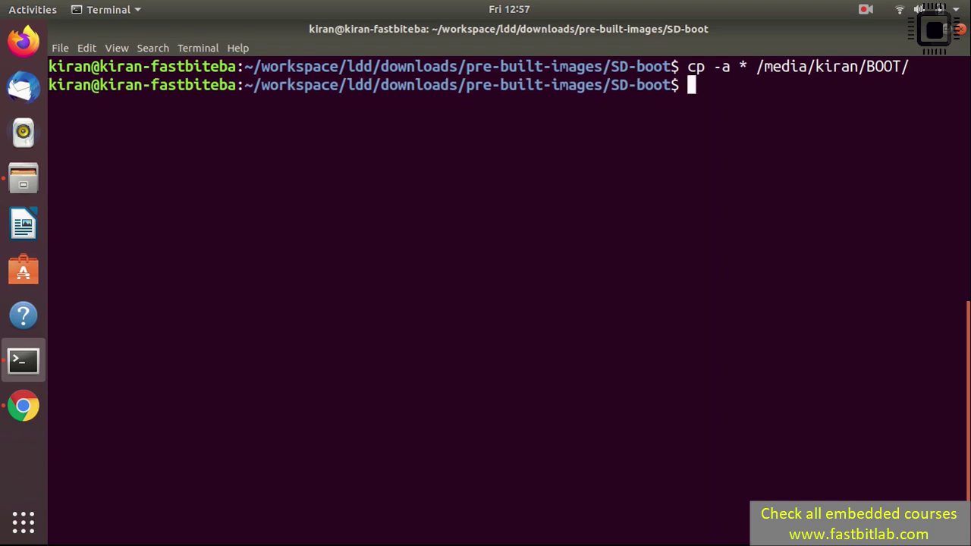
# Step: Flush the writes with sync and shrink the terminal font
pyautogui.write('syn')
pyautogui.write('c')
pyautogui.press('Return')
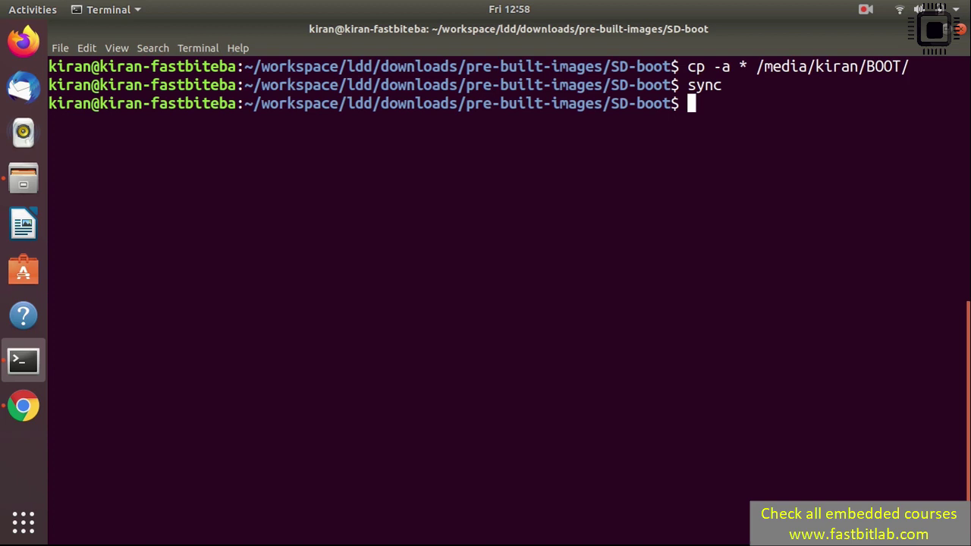
pyautogui.hotkey('ctrl', '-')
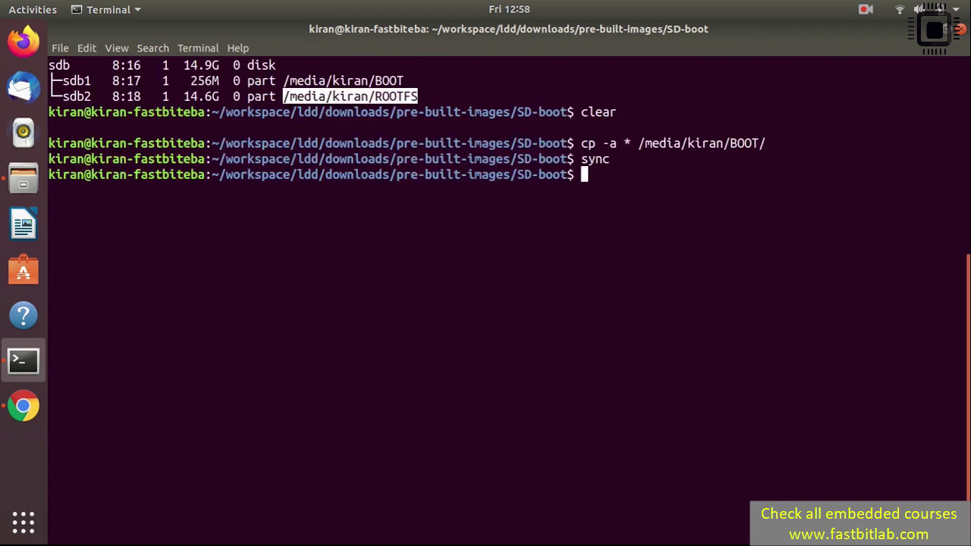
# Step: List SD-boot, then go up two levels and list the downloads folder
pyautogui.write('clear')
pyautogui.press('Return')
pyautogui.write('ls')
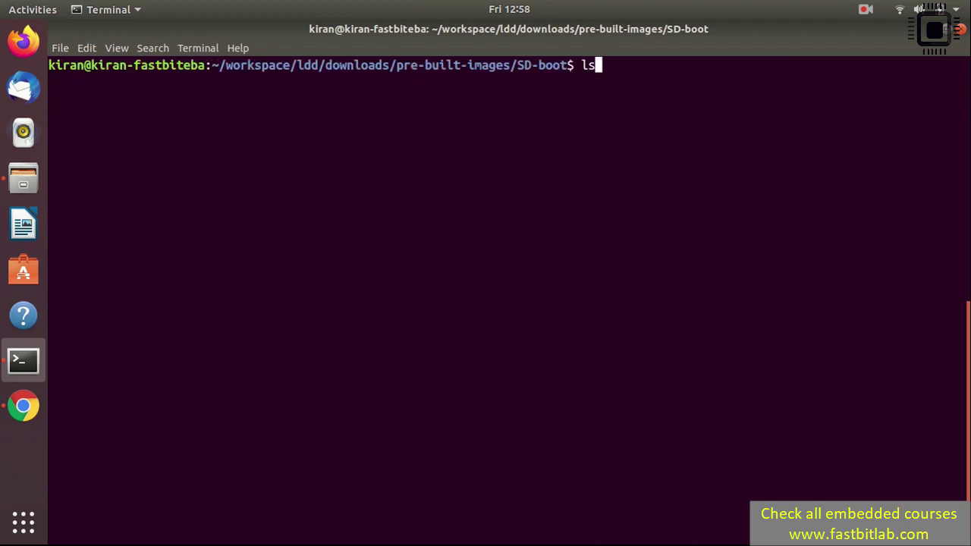
pyautogui.press('Return')
pyautogui.write('clear')
pyautogui.press('Return')
pyautogui.write('cd ..')
pyautogui.press('Return')
pyautogui.write('cd ')
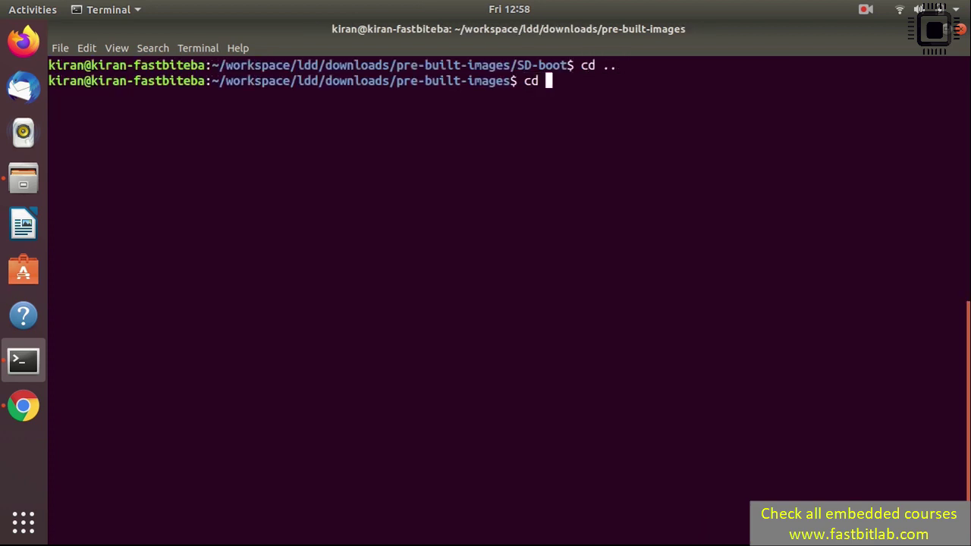
pyautogui.write('..')
pyautogui.press('Return')
pyautogui.write('ls')
pyautogui.press('Return')
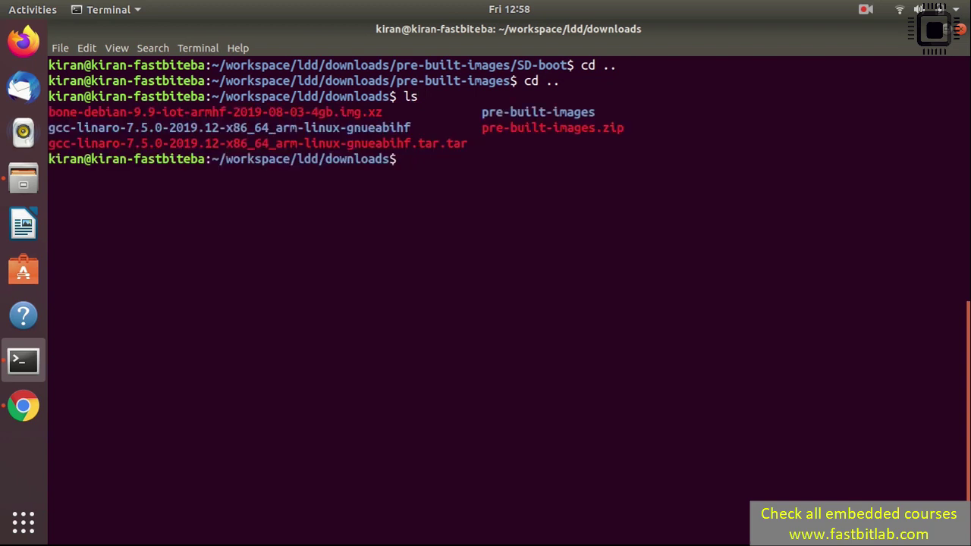
# Step: Decompress bone-debian-9.9-iot-armhf-2019-08-03-4gb.img.xz with unxz and view the unxz manual page
pyautogui.moveTo(63, 112); pyautogui.dragTo(383, 114)
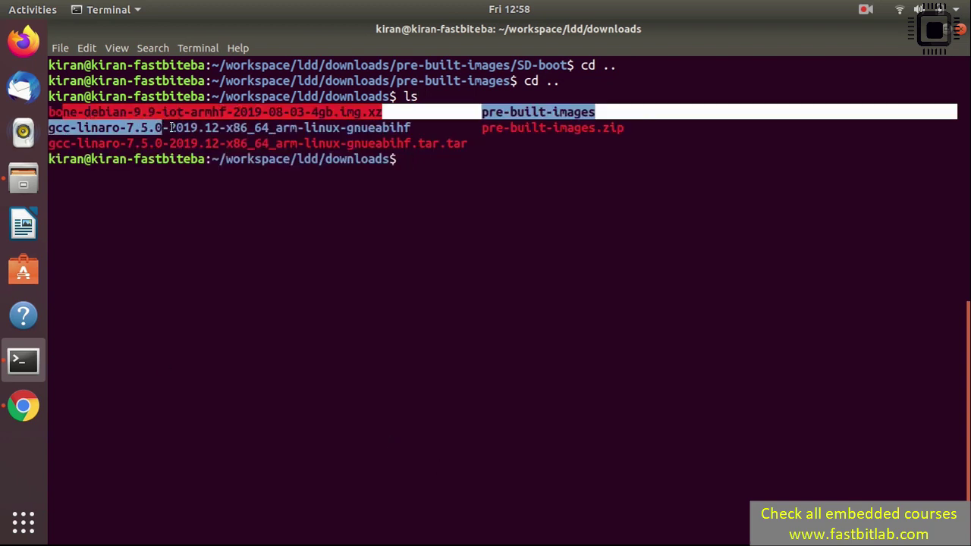
pyautogui.click(412, 223)
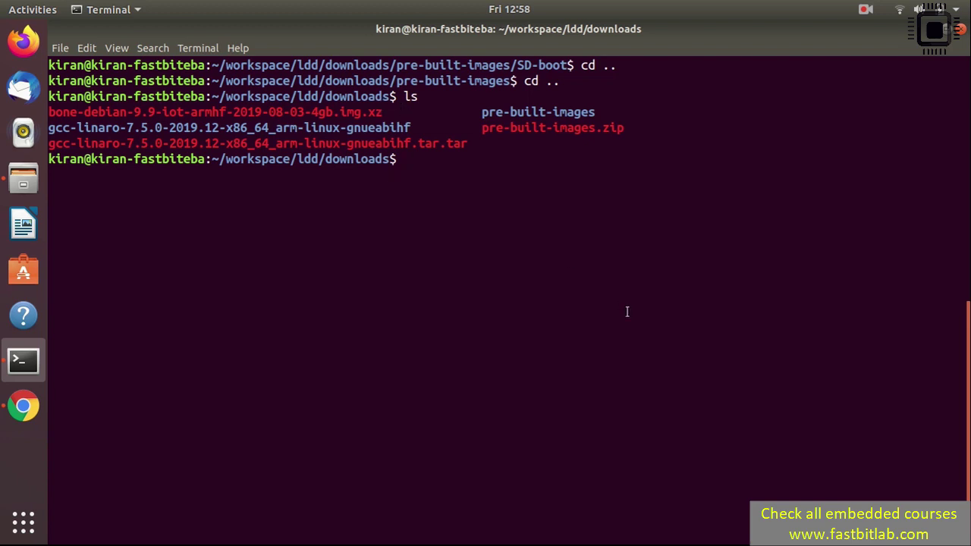
pyautogui.write('u')
pyautogui.write('nxz')
pyautogui.moveTo(49, 111); pyautogui.dragTo(332, 112)
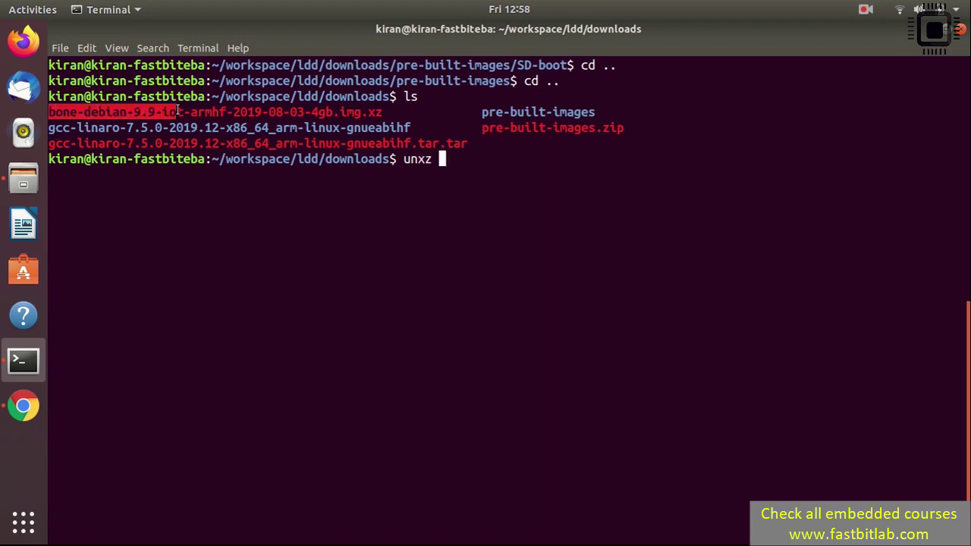
pyautogui.click(395, 199)
pyautogui.write('b')
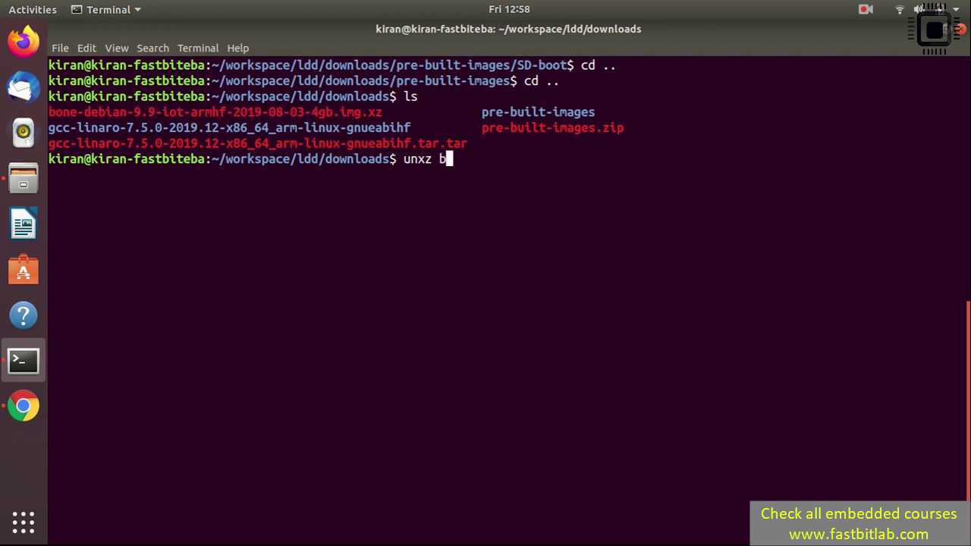
pyautogui.press('Tab')
pyautogui.press('Return')
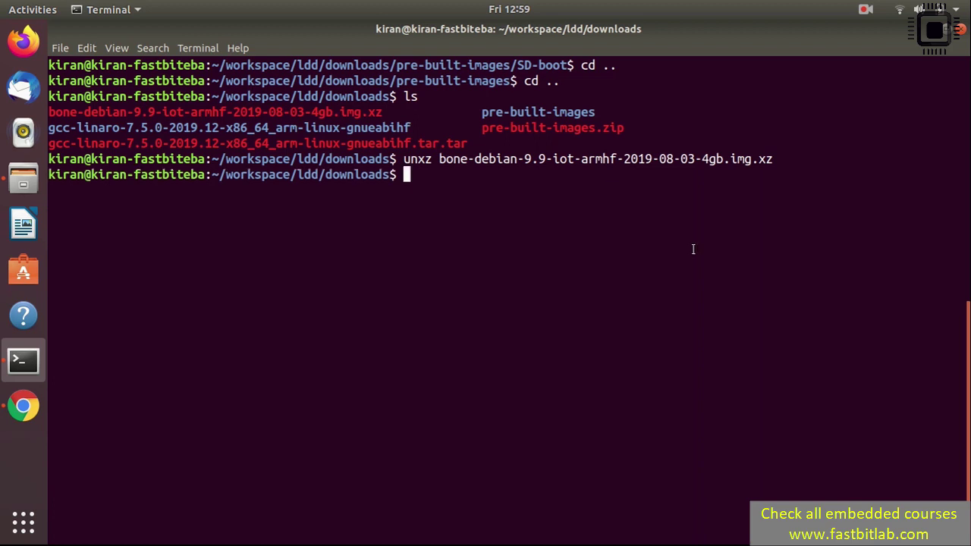
pyautogui.write('man')
pyautogui.write(' un')
pyautogui.write('xz')
pyautogui.press('Return')
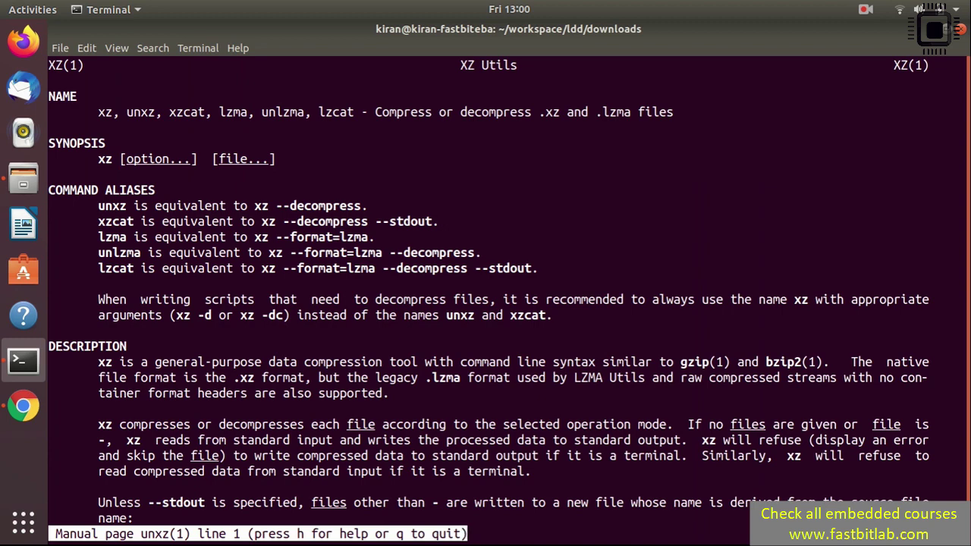
# Step: Close the manual page and browse Files to ldd > downloads
pyautogui.press('q')
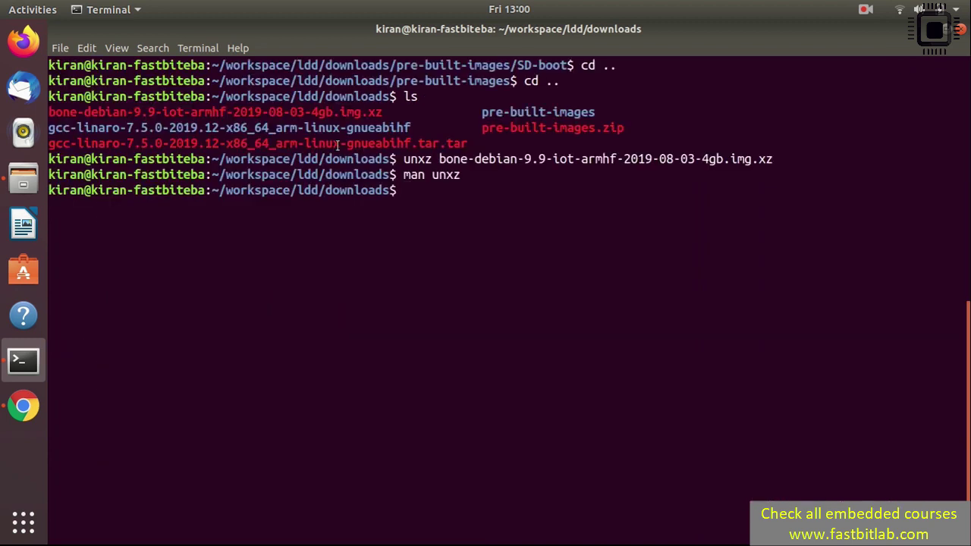
pyautogui.click(27, 170)
pyautogui.doubleClick(247, 106)
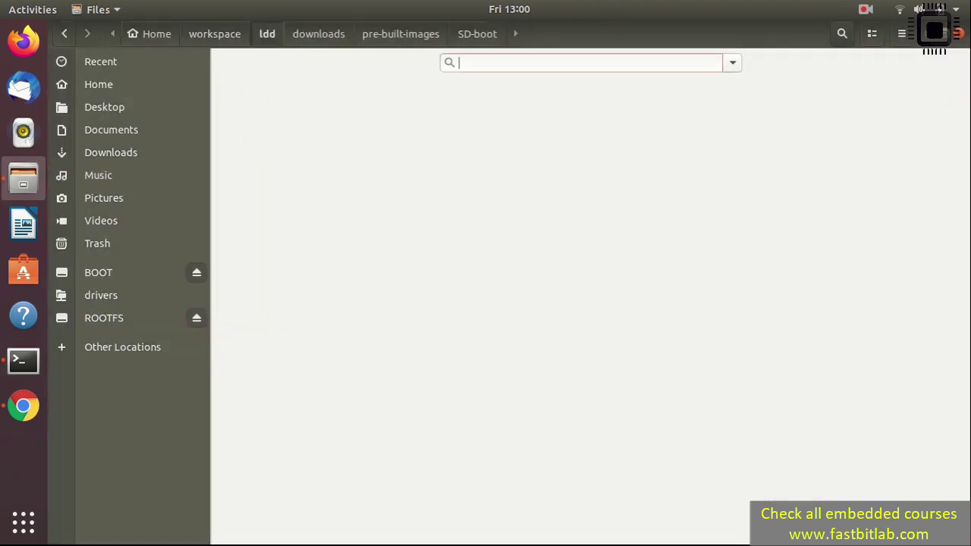
pyautogui.doubleClick(324, 110)
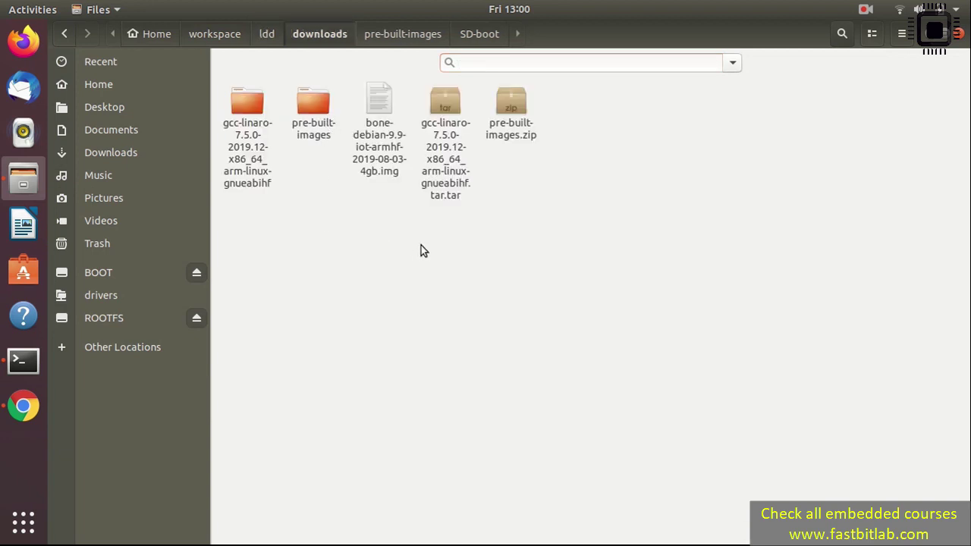
# Step: Open the bone-debian .img file with Disk Image Mounter and return to Terminal
pyautogui.click(383, 168)
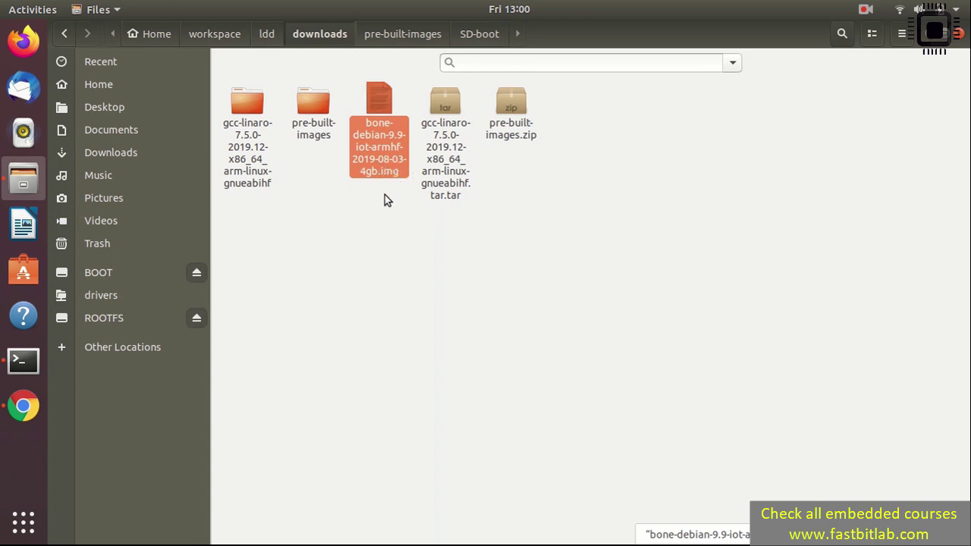
pyautogui.click(385, 193)
pyautogui.click(382, 165)
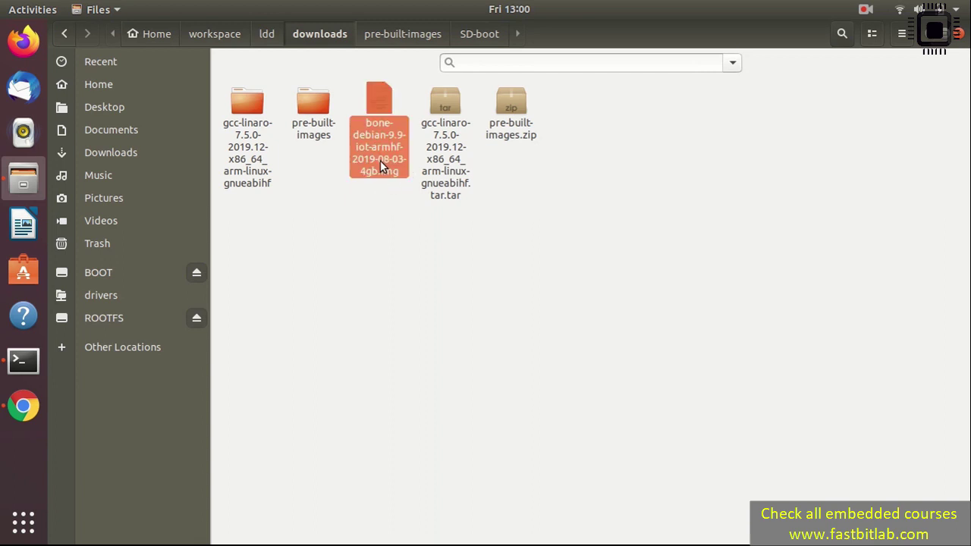
pyautogui.click(408, 243)
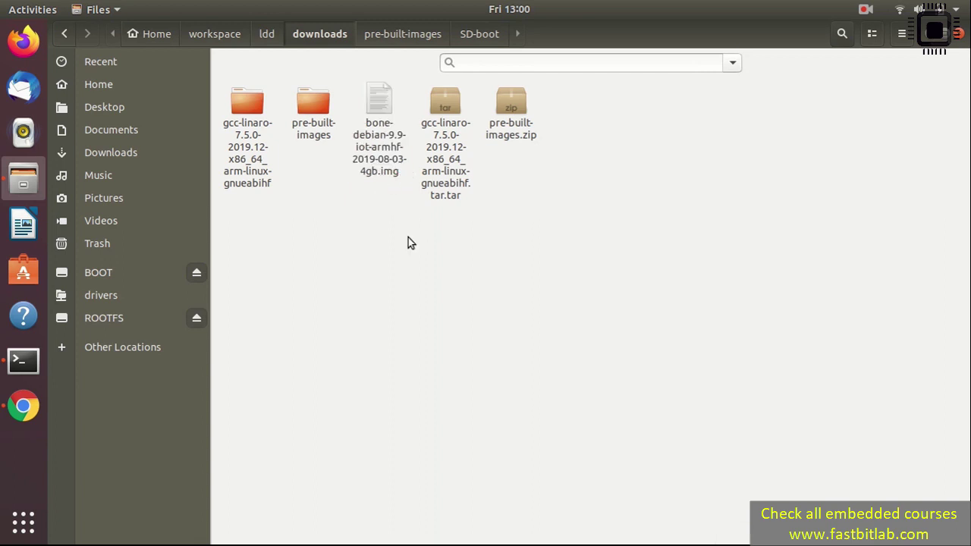
pyautogui.click(381, 146)
pyautogui.rightClick(381, 145)
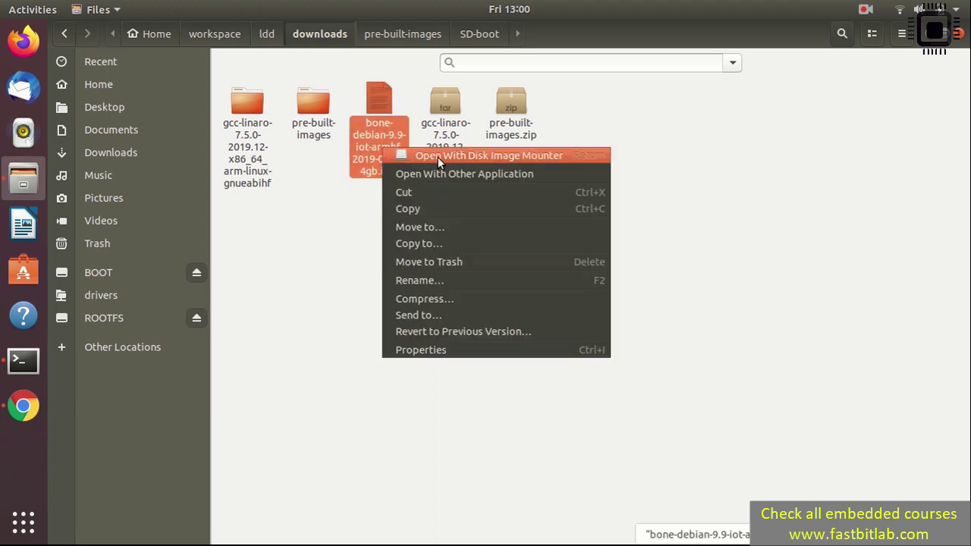
pyautogui.click(503, 157)
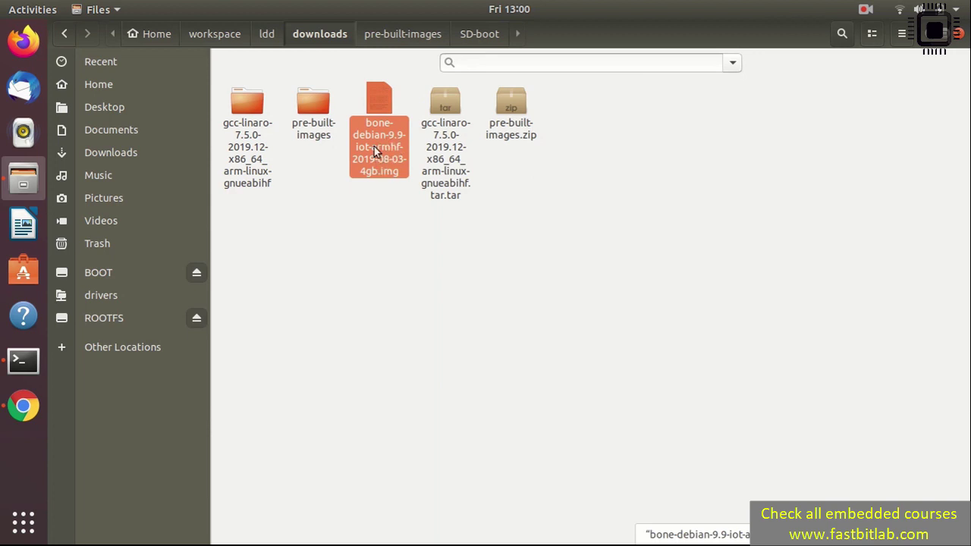
pyautogui.click(23, 362)
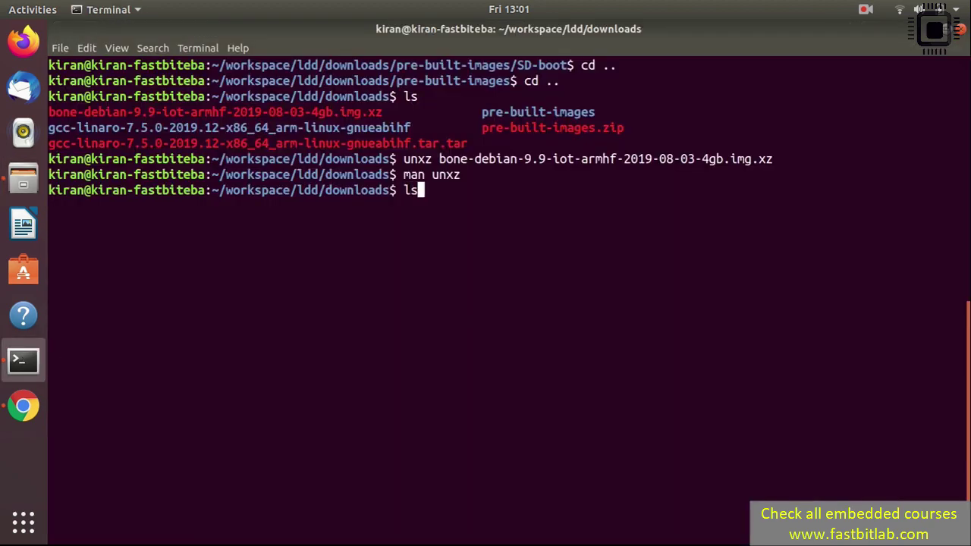
# Step: List block devices and compare loop13p1's /media/kiran/rootfs with sdb2's /media/kiran/ROOTFS
pyautogui.write('blk')
pyautogui.press('Return')
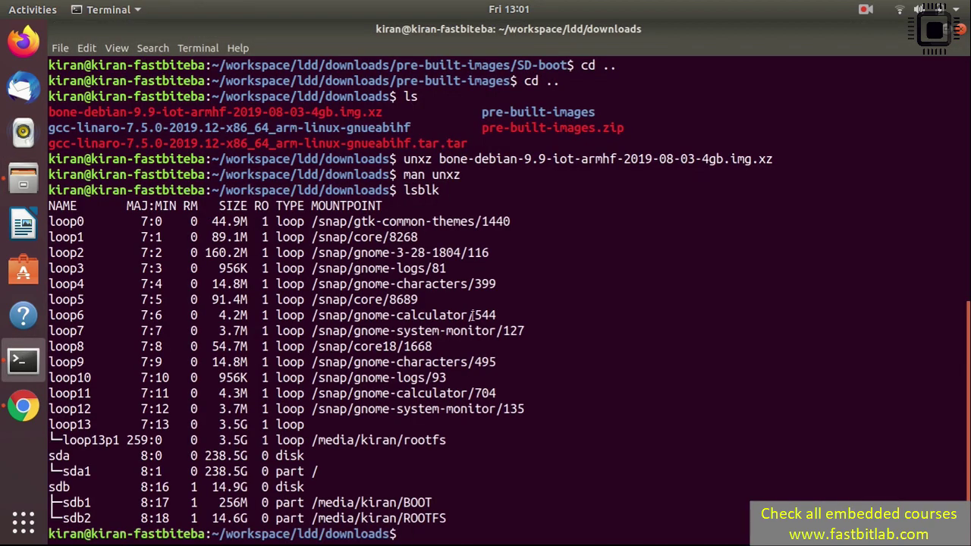
pyautogui.moveTo(305, 441); pyautogui.dragTo(447, 440)
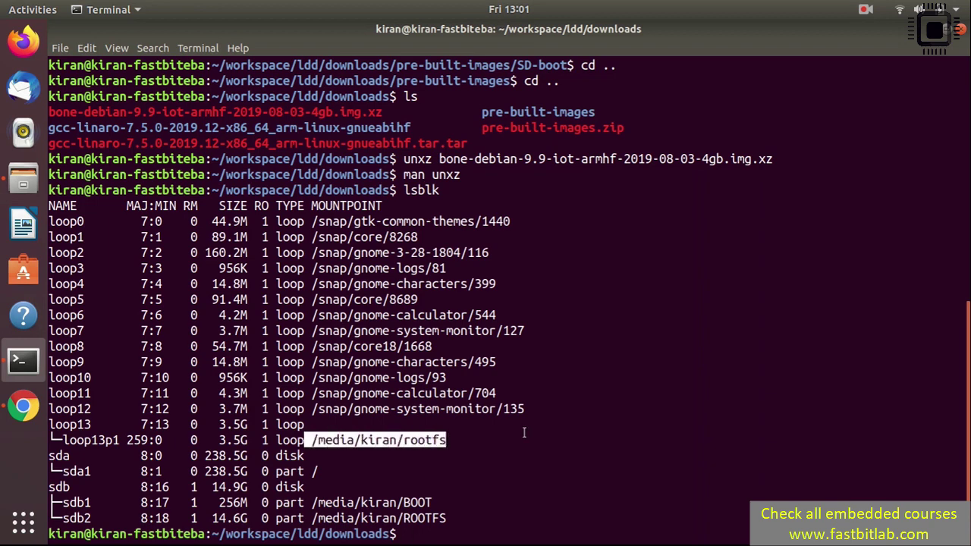
pyautogui.click(407, 434)
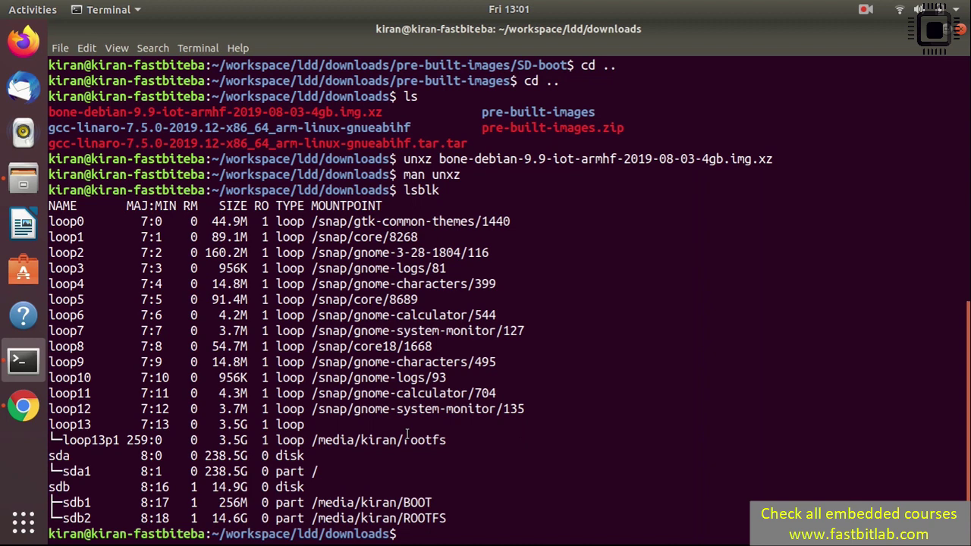
pyautogui.moveTo(389, 440); pyautogui.dragTo(446, 442)
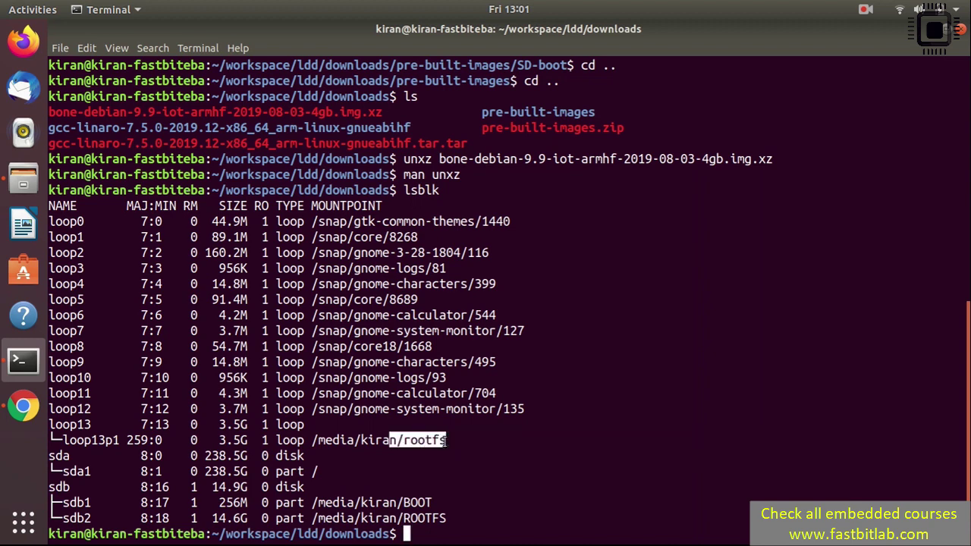
pyautogui.moveTo(311, 440); pyautogui.dragTo(447, 441)
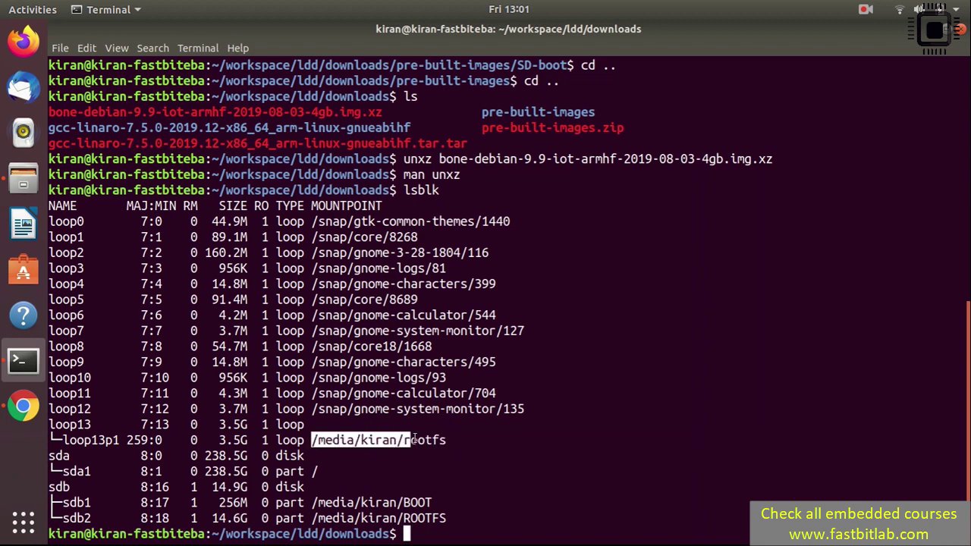
pyautogui.click(444, 448)
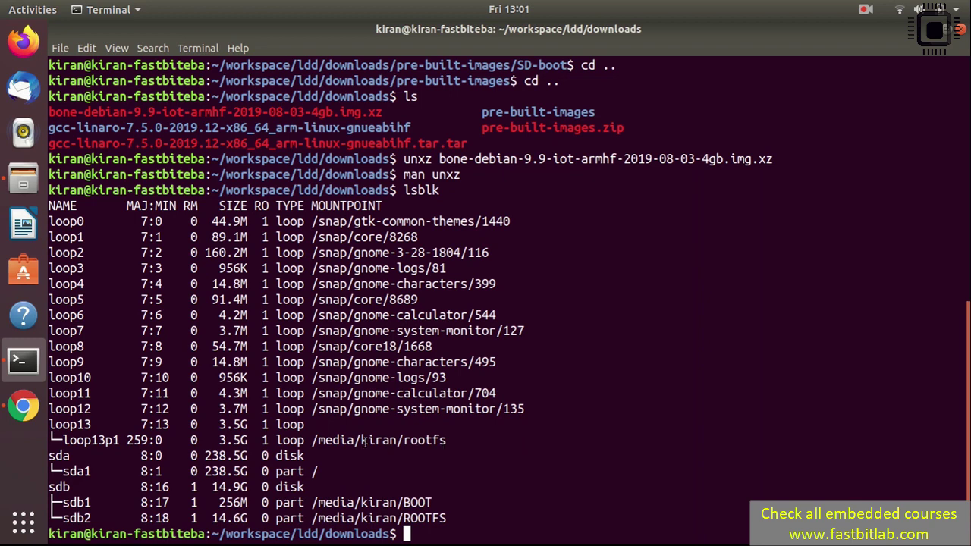
pyautogui.moveTo(315, 440); pyautogui.dragTo(446, 440)
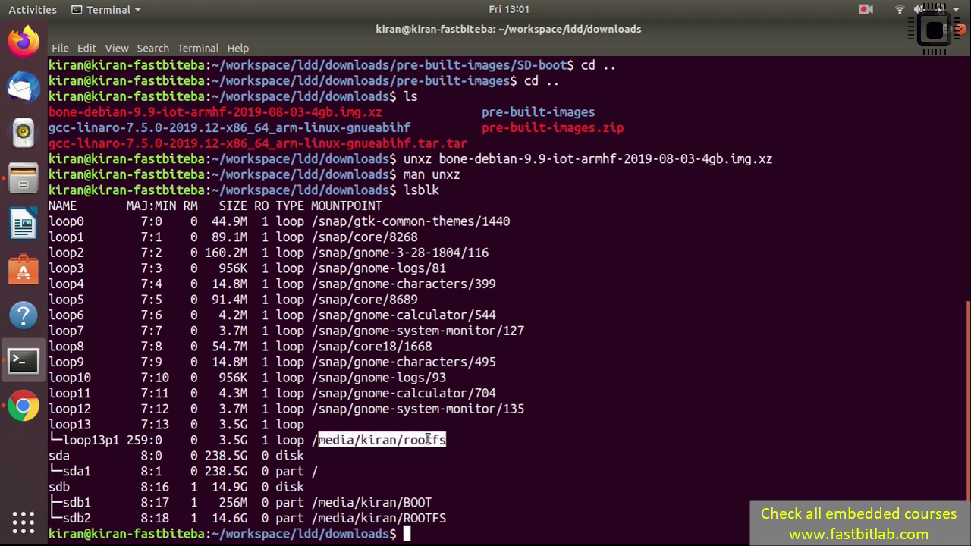
pyautogui.click(312, 444)
pyautogui.moveTo(312, 444); pyautogui.dragTo(444, 441)
pyautogui.moveTo(312, 520); pyautogui.dragTo(444, 513)
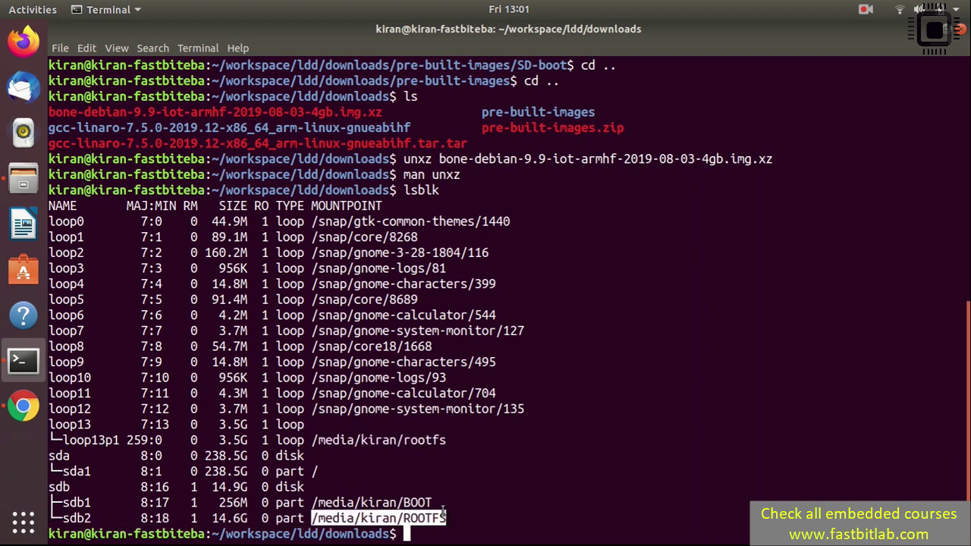
pyautogui.doubleClick(425, 440)
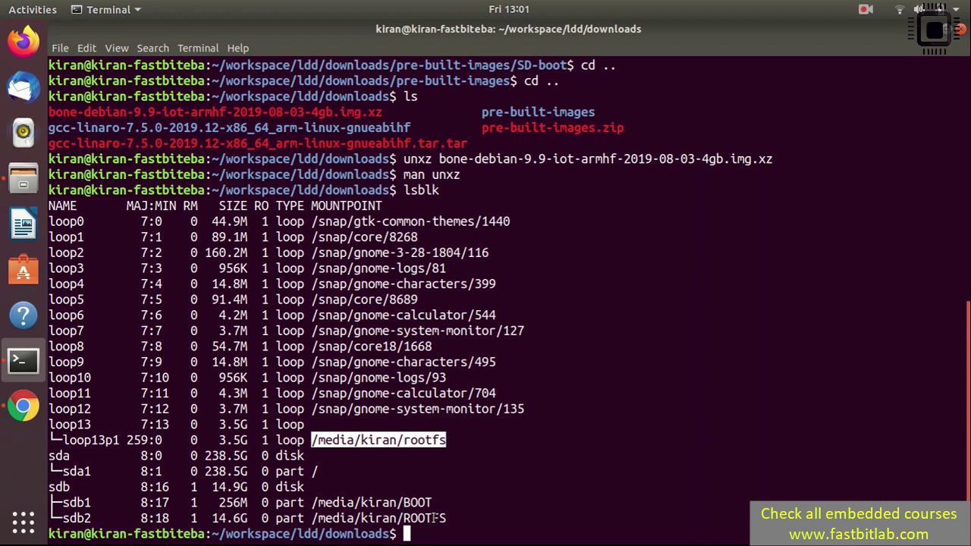
pyautogui.doubleClick(434, 518)
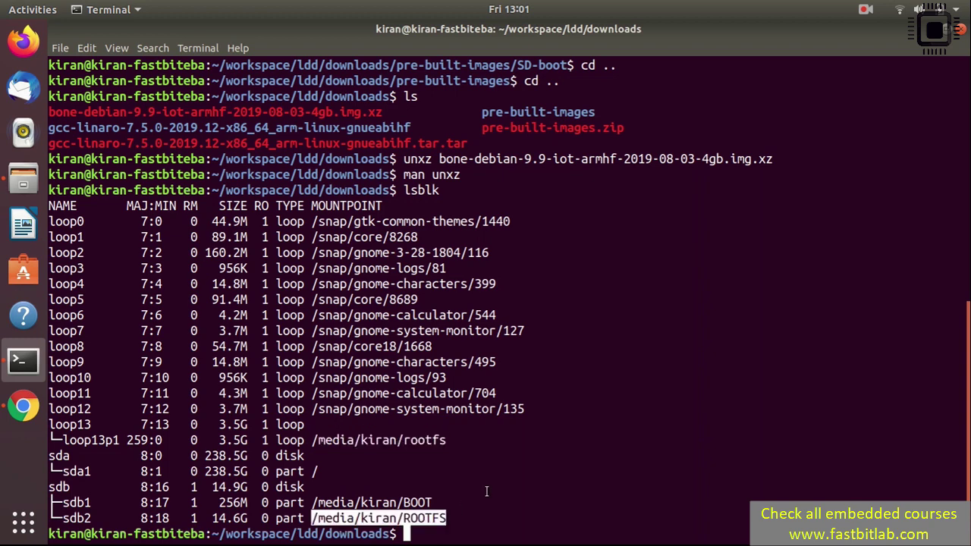
# Step: Change into the mounted image's root filesystem at /media/kiran/rootfs and list it
pyautogui.write('cd')
pyautogui.hotkey('ctrl', 'l')
pyautogui.write('/media/')
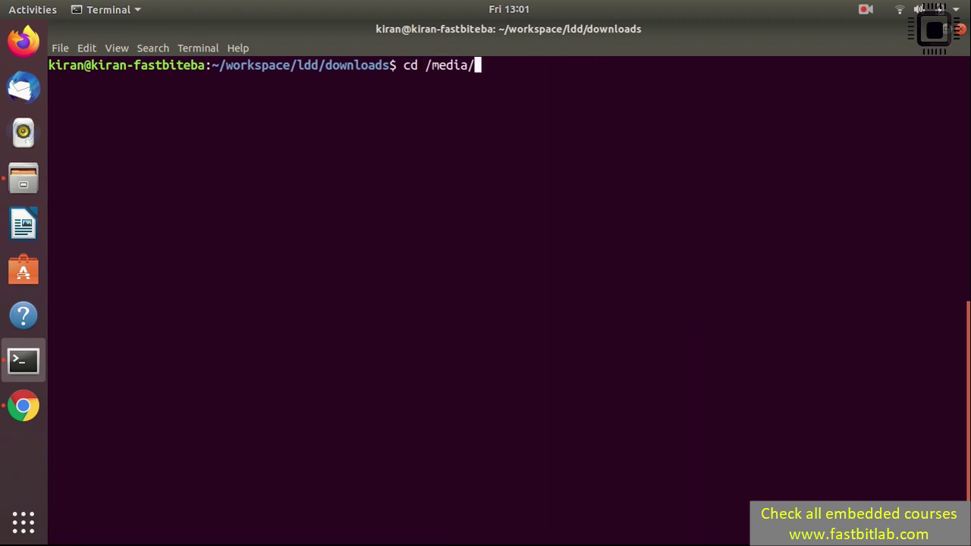
pyautogui.write('kiran/ro')
pyautogui.press('Tab')
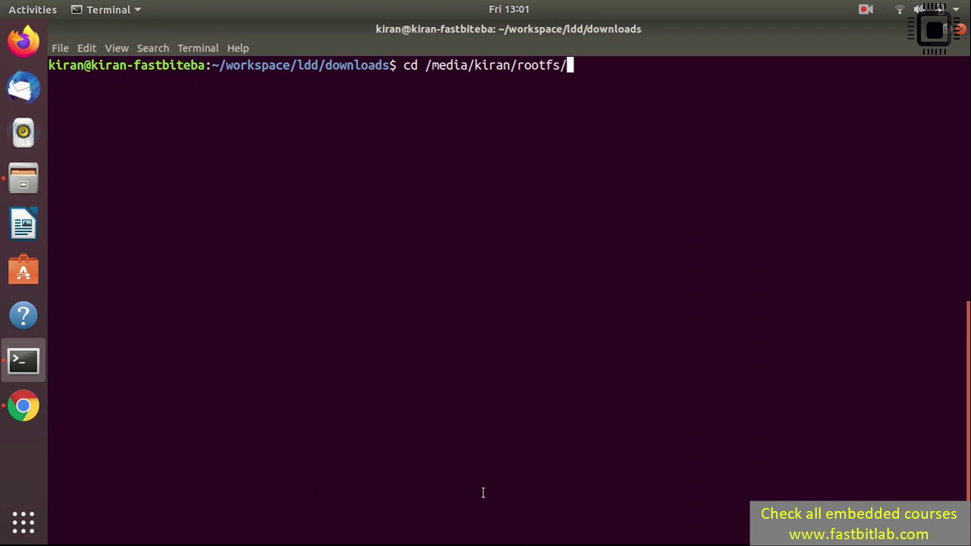
pyautogui.press('Return')
pyautogui.write('ls')
pyautogui.press('Return')
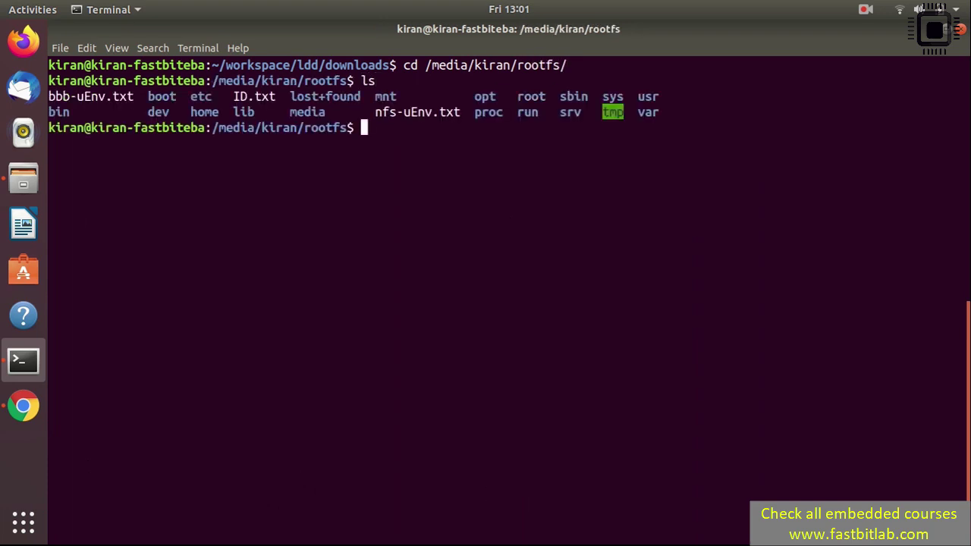
# Step: Copy everything to /media/kiran/ROOTFS/ with cp -a *, rerunning it with sudo and the password
pyautogui.write('cp')
pyautogui.write(' -a ')
pyautogui.write('*')
pyautogui.write(' /media/')
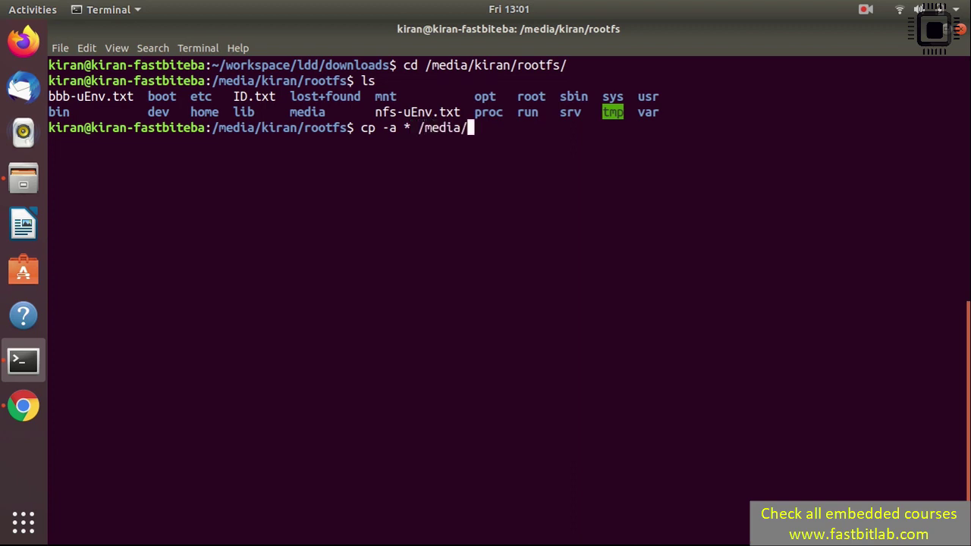
pyautogui.write('kiran/R')
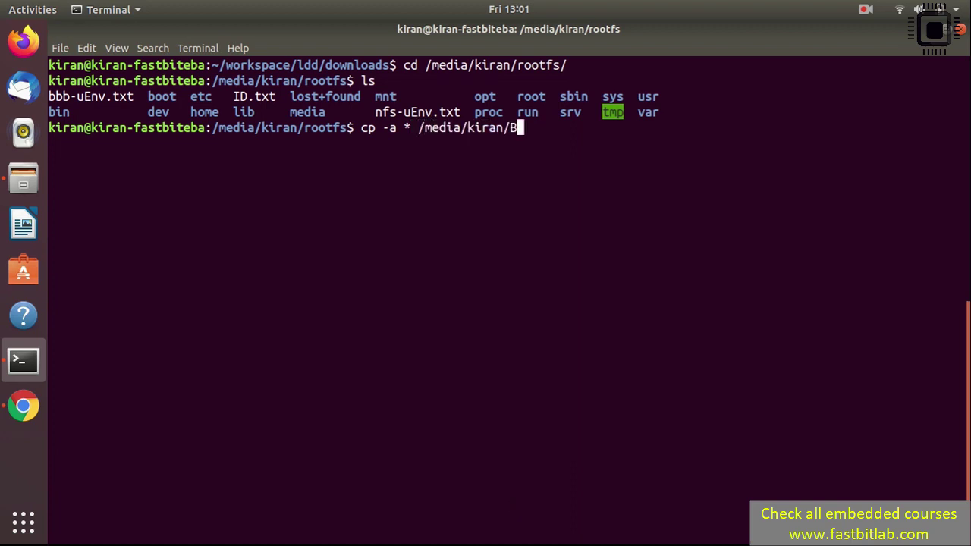
pyautogui.press('BackSpace')
pyautogui.write('ROOTFS/')
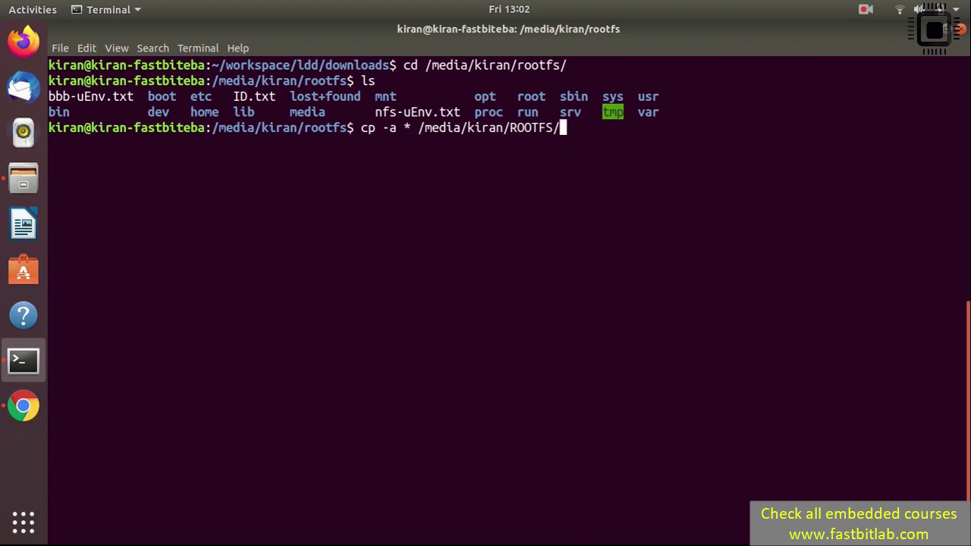
pyautogui.press('Return')
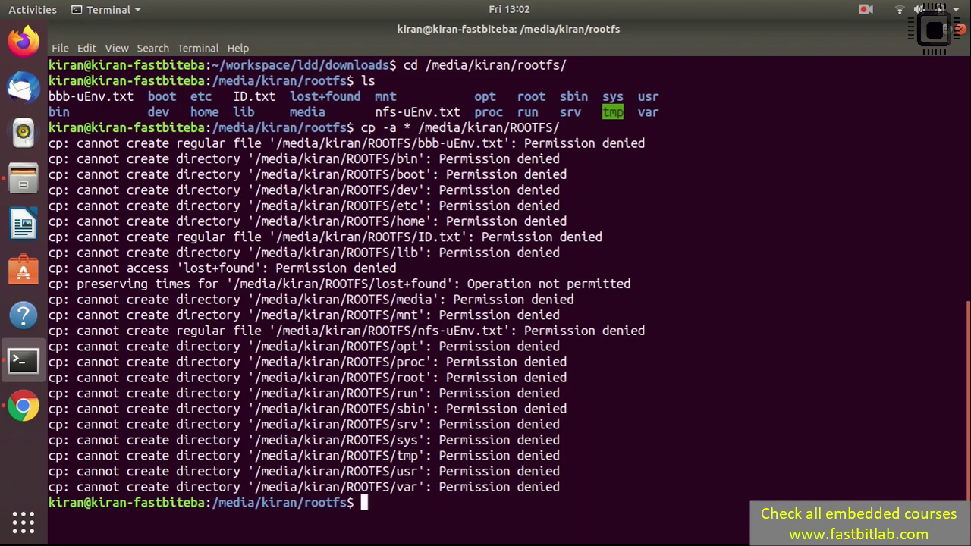
pyautogui.press('Up')
pyautogui.press('Left')
pyautogui.press('Left')
pyautogui.press('Left')
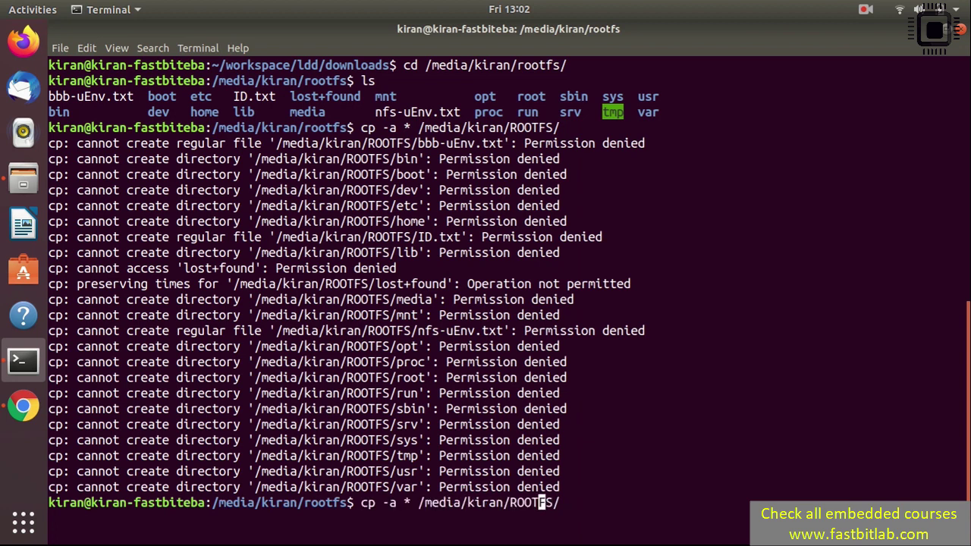
pyautogui.press('Left')
pyautogui.press('Left')
pyautogui.press('Left')
pyautogui.press('Home')
pyautogui.write('sudo')
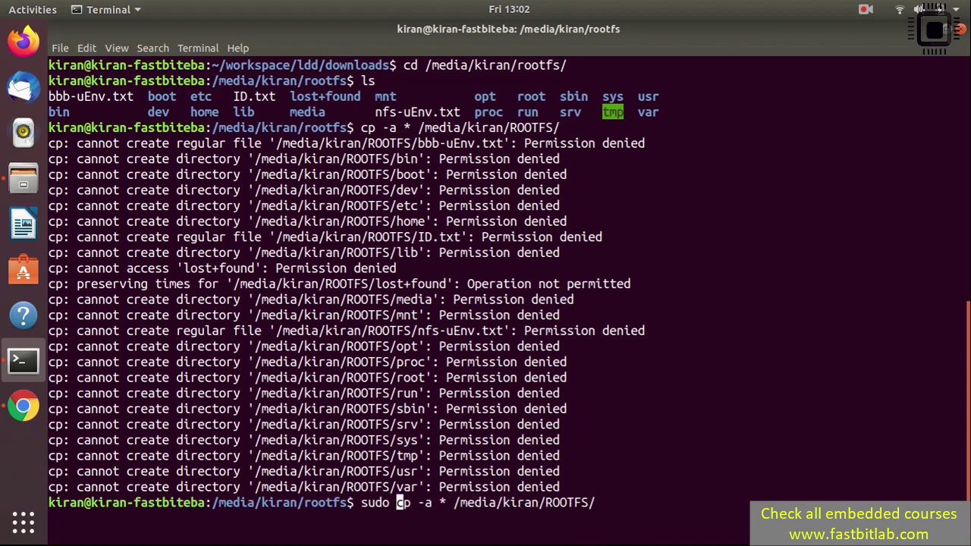
pyautogui.press('Return')
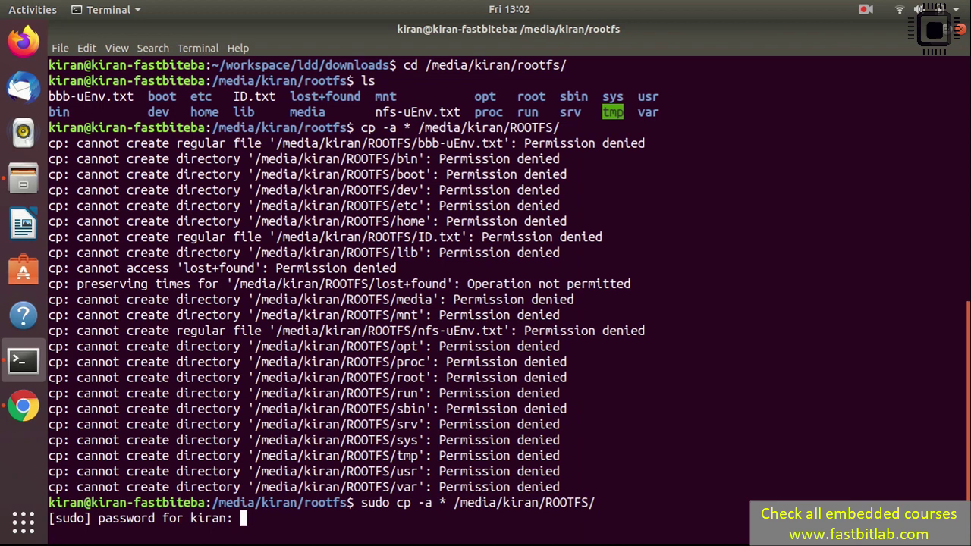
pyautogui.press('Return')
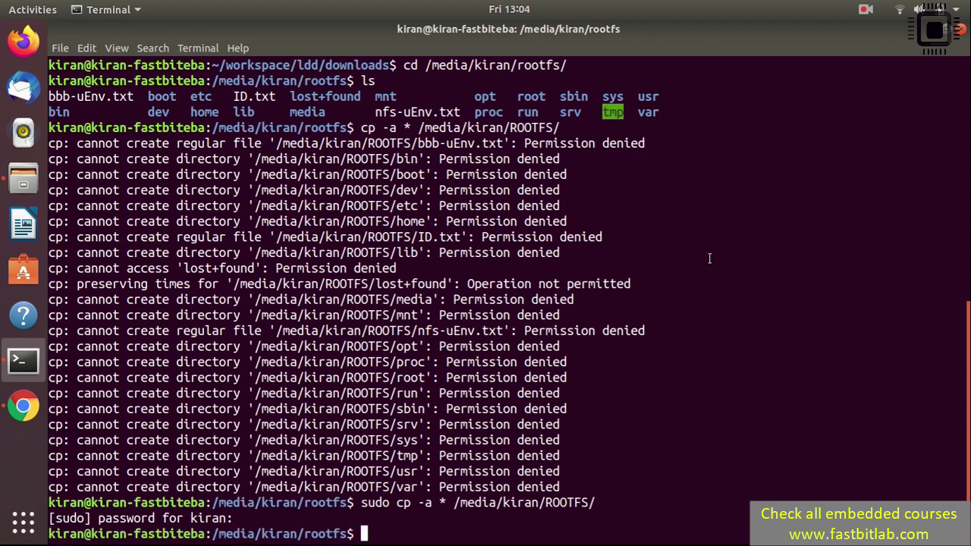
# Step: Clear the screen, run sync, and read the sync manual page
pyautogui.write('clear')
pyautogui.press('Return')
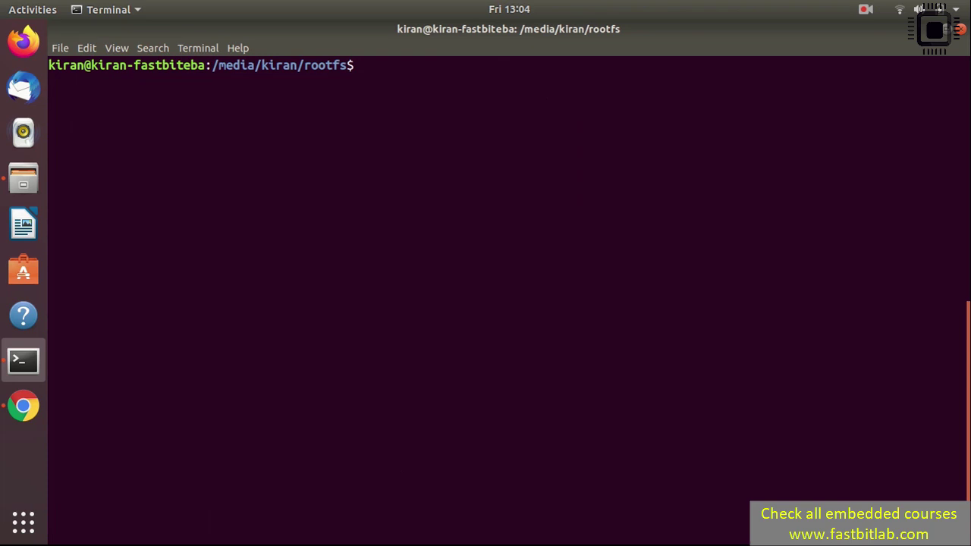
pyautogui.write('sy')
pyautogui.write('nc')
pyautogui.press('Return')
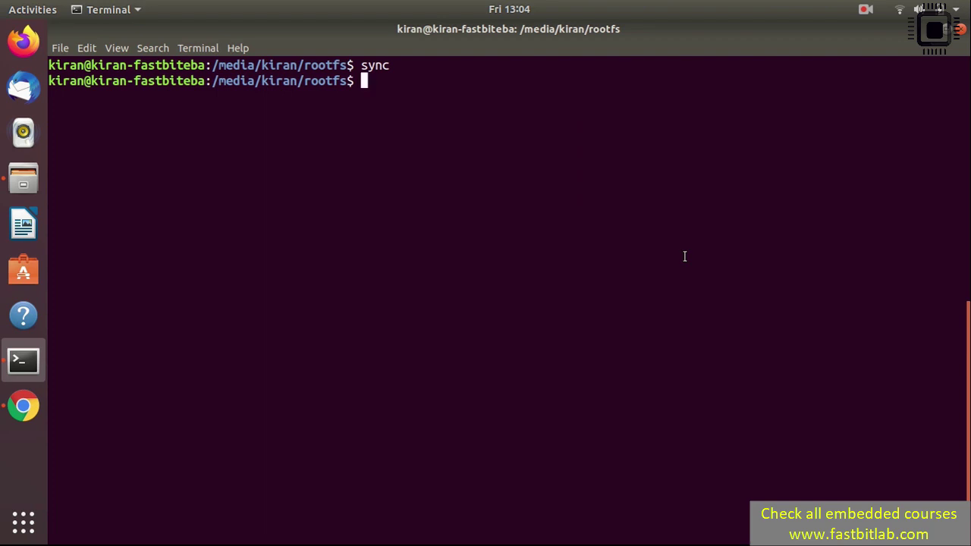
pyautogui.write('man')
pyautogui.write(' sy')
pyautogui.write('nc')
pyautogui.press('Return')
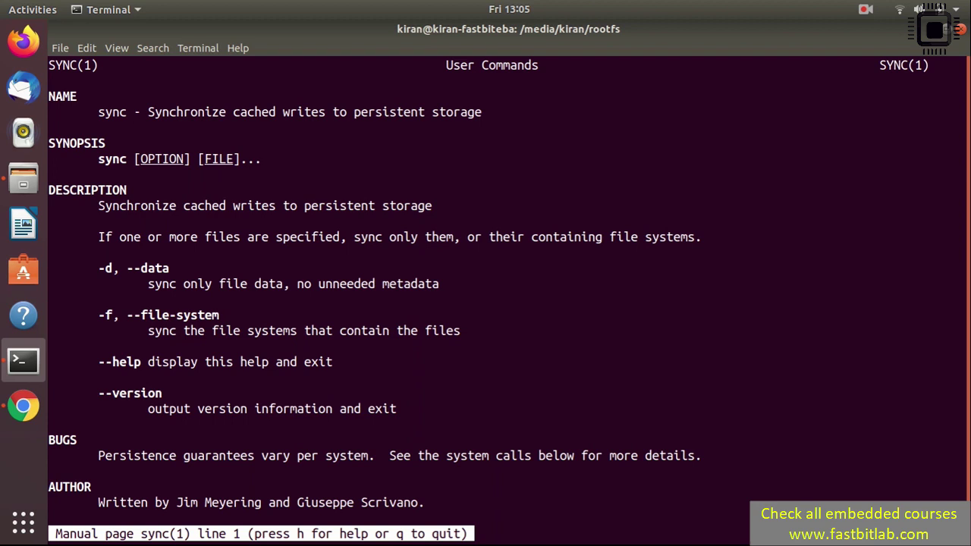
# Step: Quit the sync page and read the cp manual page
pyautogui.write('q')
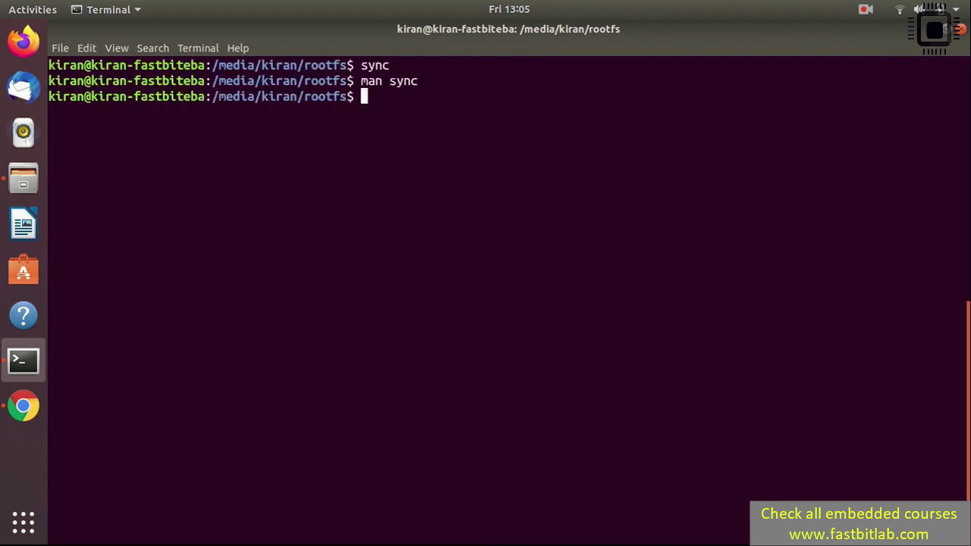
pyautogui.write('man cp')
pyautogui.write(' -a')
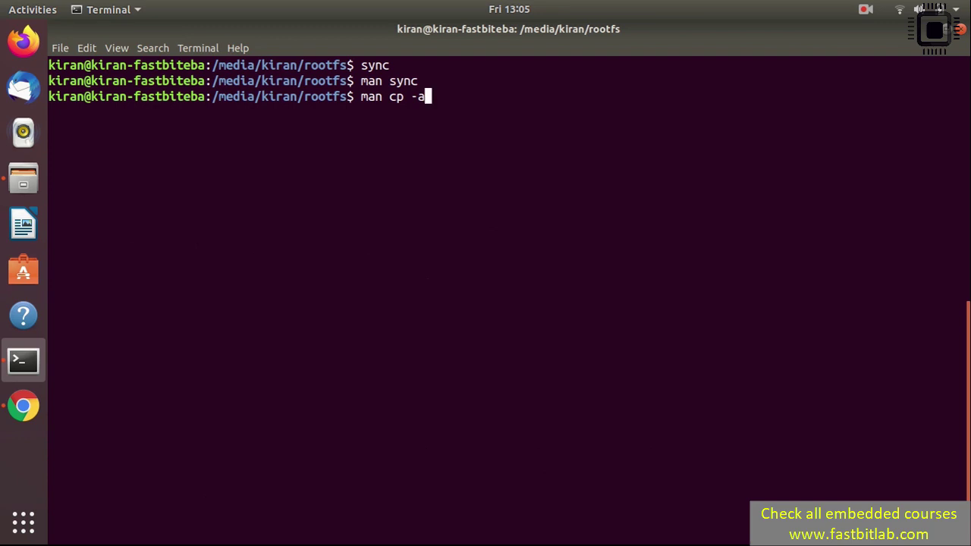
pyautogui.press('BackSpace')
pyautogui.press('BackSpace')
pyautogui.press('Return')
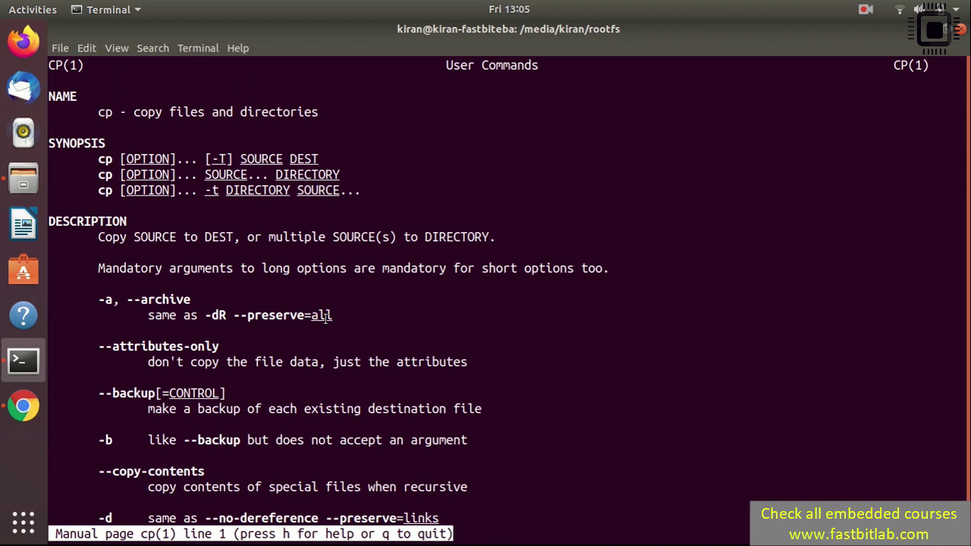
pyautogui.scroll(-4, 325, 317)
# Step: Check in Files that BOOT holds the boot images and ROOTFS the root folders, then return to Chrome
pyautogui.press('q')
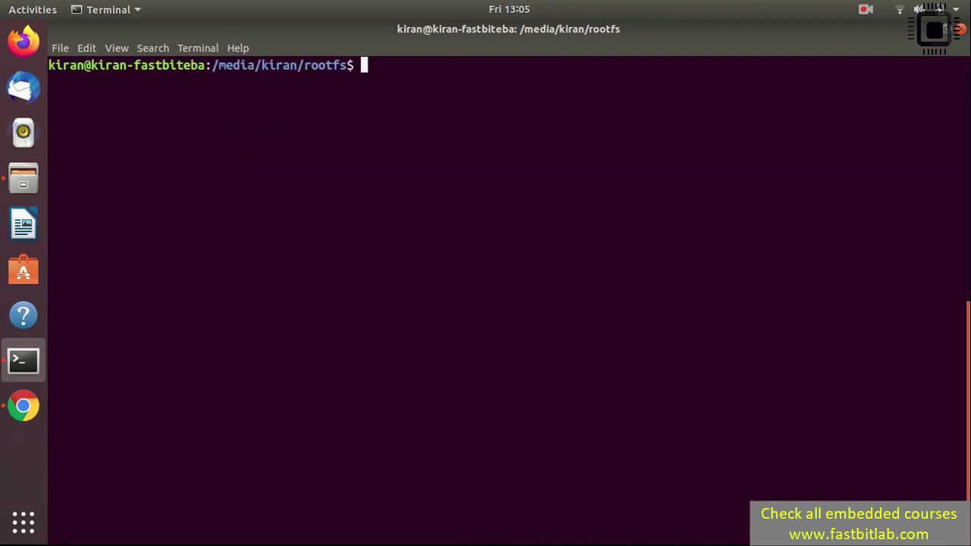
pyautogui.click(22, 174)
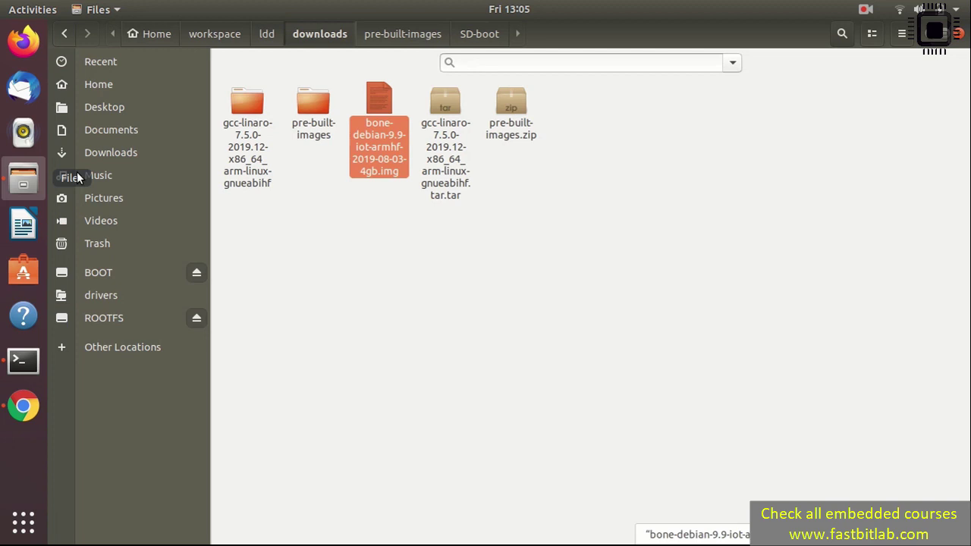
pyautogui.click(113, 275)
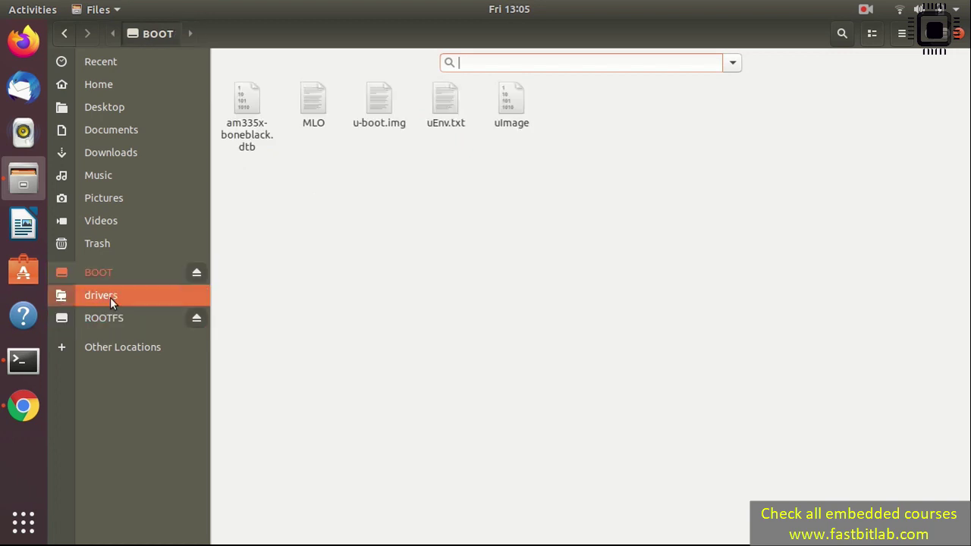
pyautogui.click(110, 318)
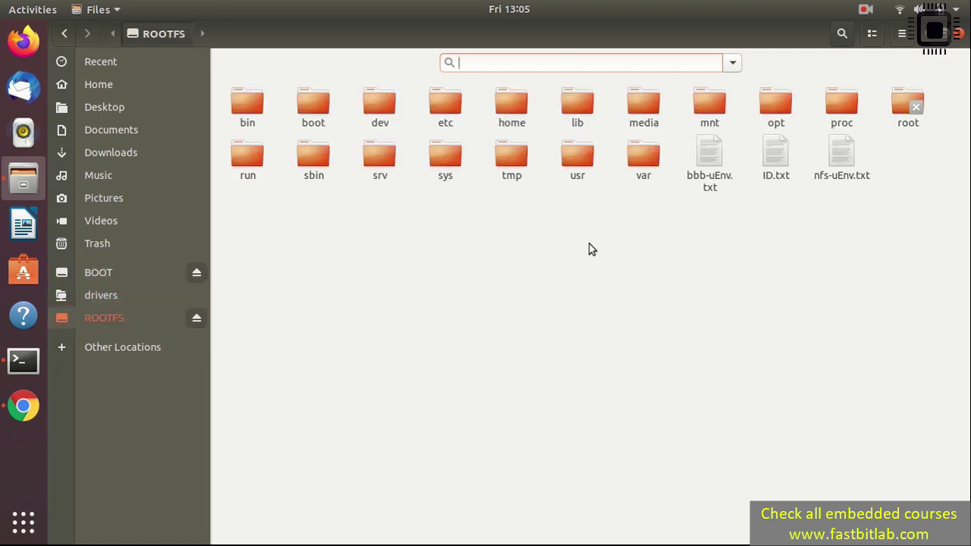
pyautogui.click(23, 406)
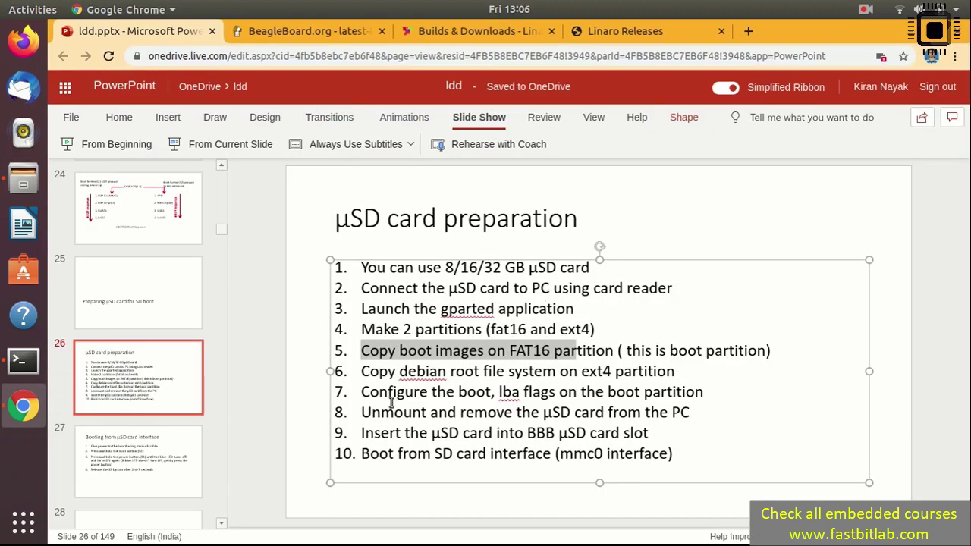
# Step: Move 'Configure the boot, lba flags on the boot partition' from item 7 to item 5
pyautogui.moveTo(361, 393); pyautogui.dragTo(703, 392)
pyautogui.click(713, 383)
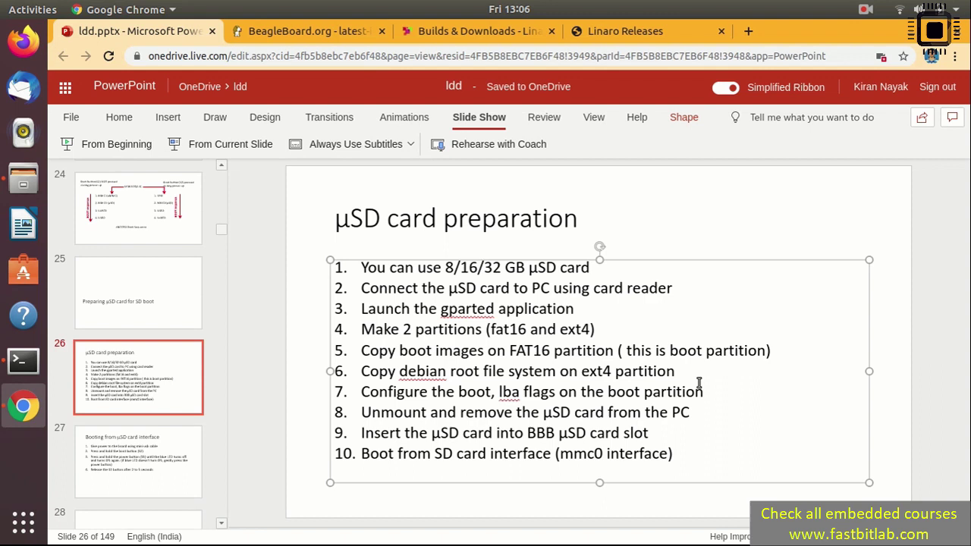
pyautogui.tripleClick(695, 388)
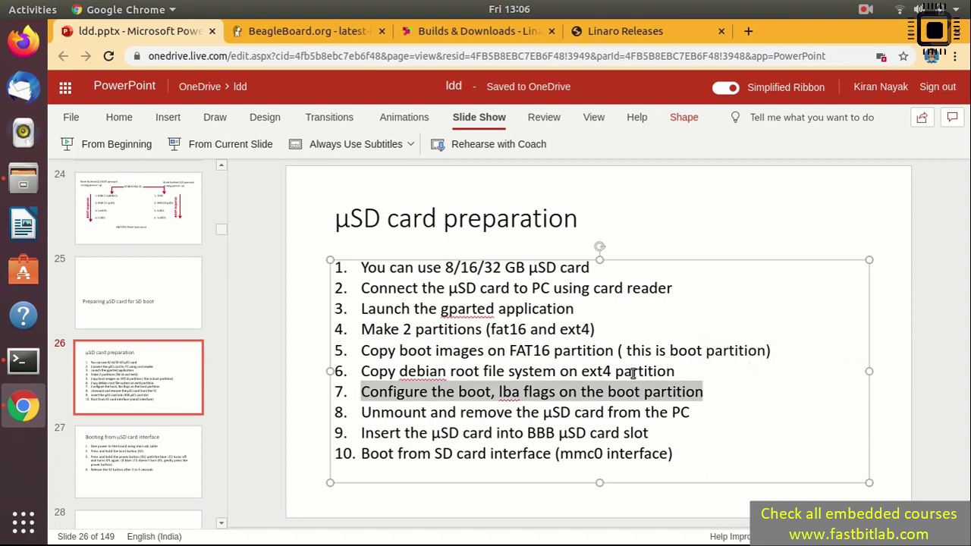
pyautogui.press('BackSpace')
pyautogui.press('BackSpace')
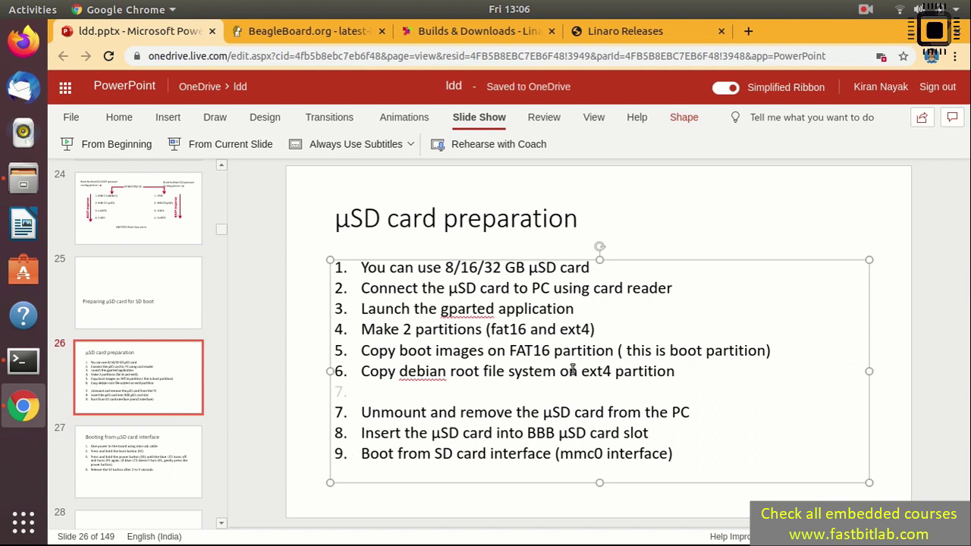
pyautogui.press('BackSpace')
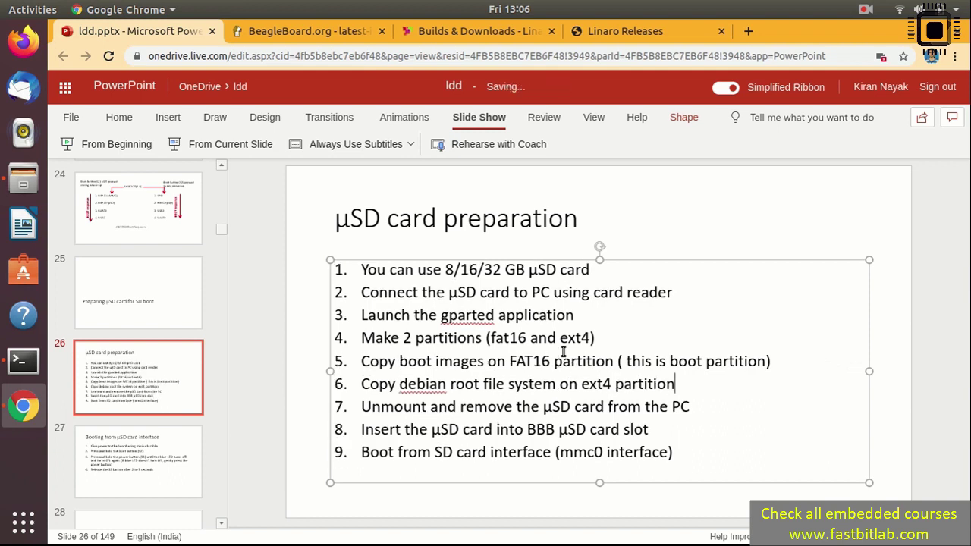
pyautogui.click(608, 336)
pyautogui.press('Return')
pyautogui.write('Configure the boot, lba flags on the boot partition')
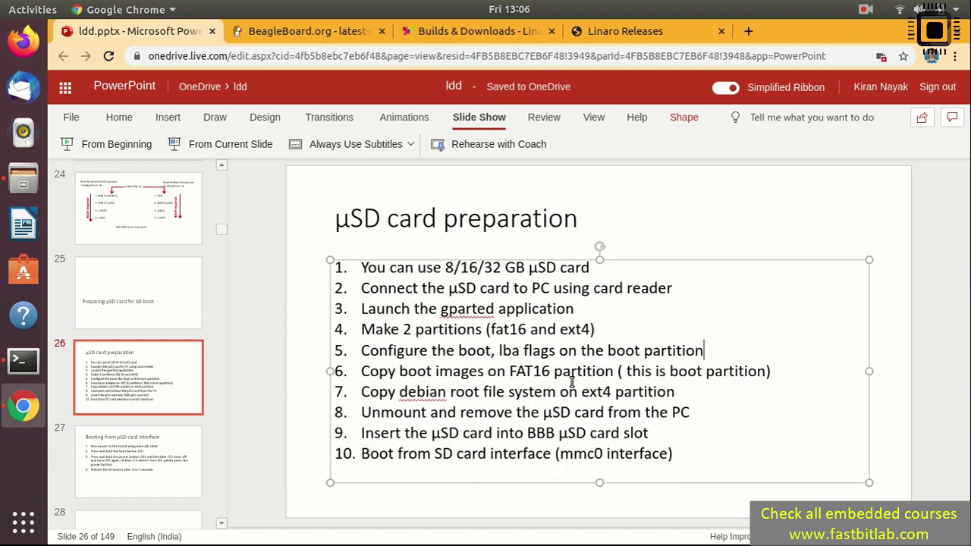
pyautogui.moveTo(676, 393); pyautogui.dragTo(341, 276)
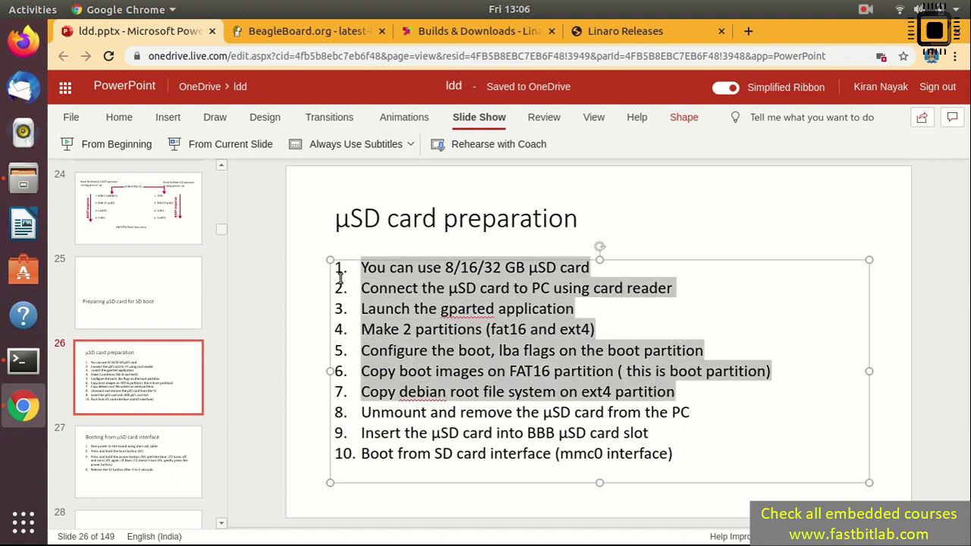
pyautogui.moveTo(355, 413); pyautogui.dragTo(691, 414)
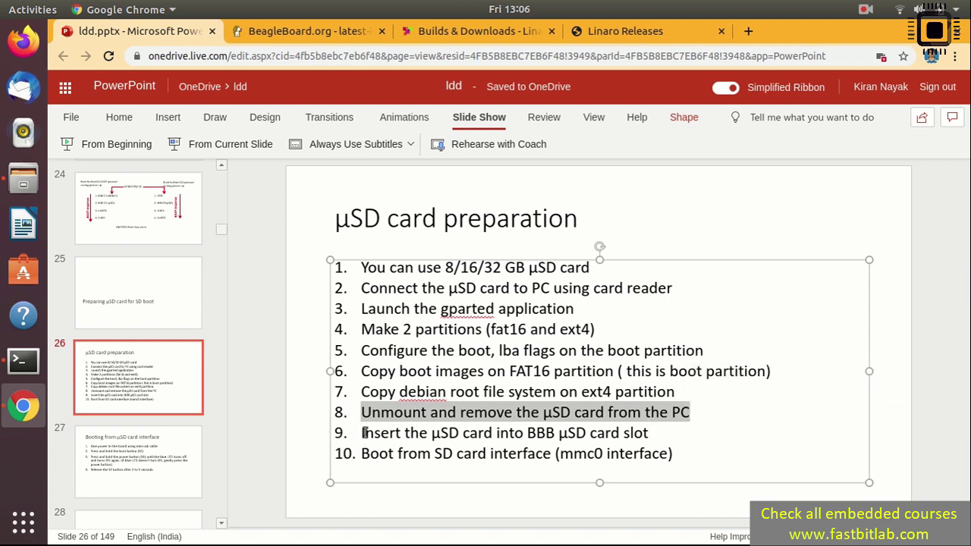
pyautogui.moveTo(358, 433); pyautogui.dragTo(656, 433)
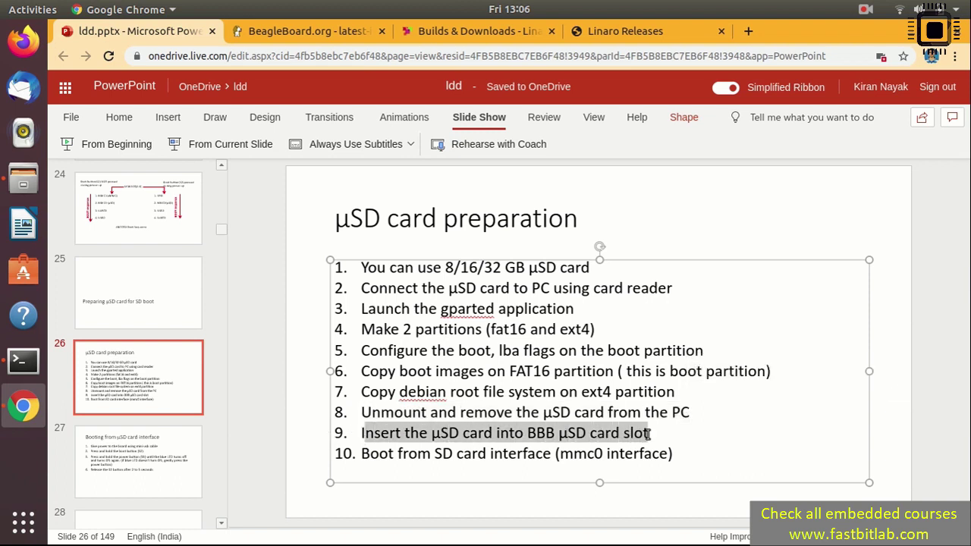
pyautogui.click(591, 434)
pyautogui.moveTo(359, 433); pyautogui.dragTo(654, 434)
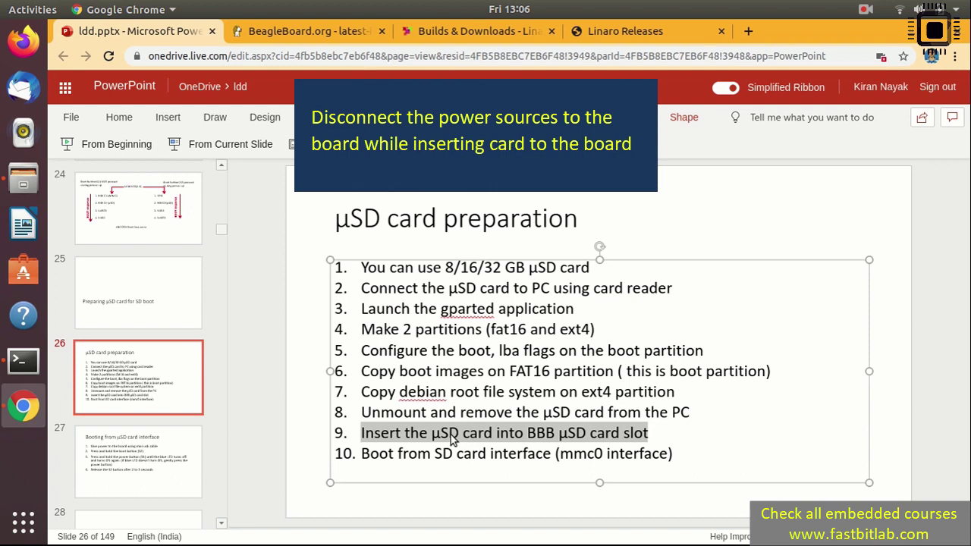
pyautogui.click(411, 440)
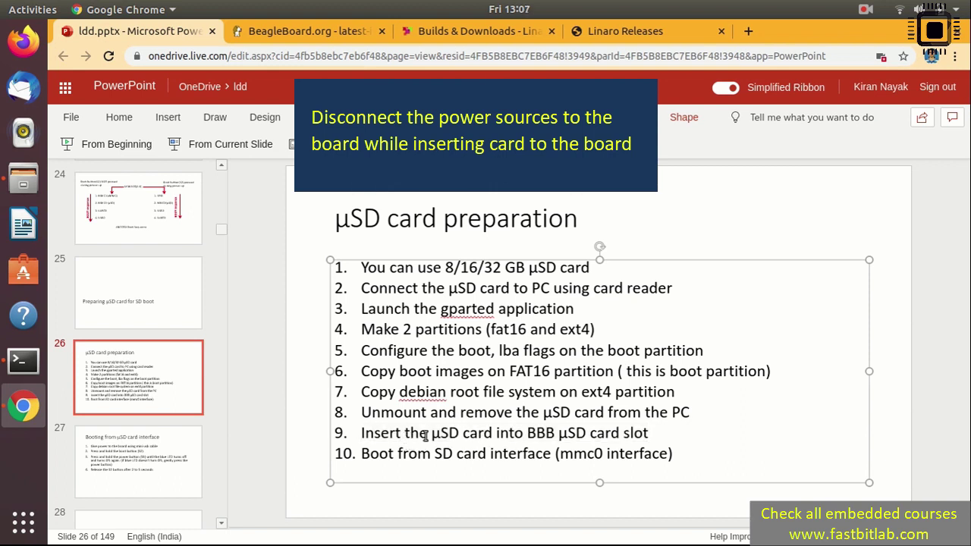